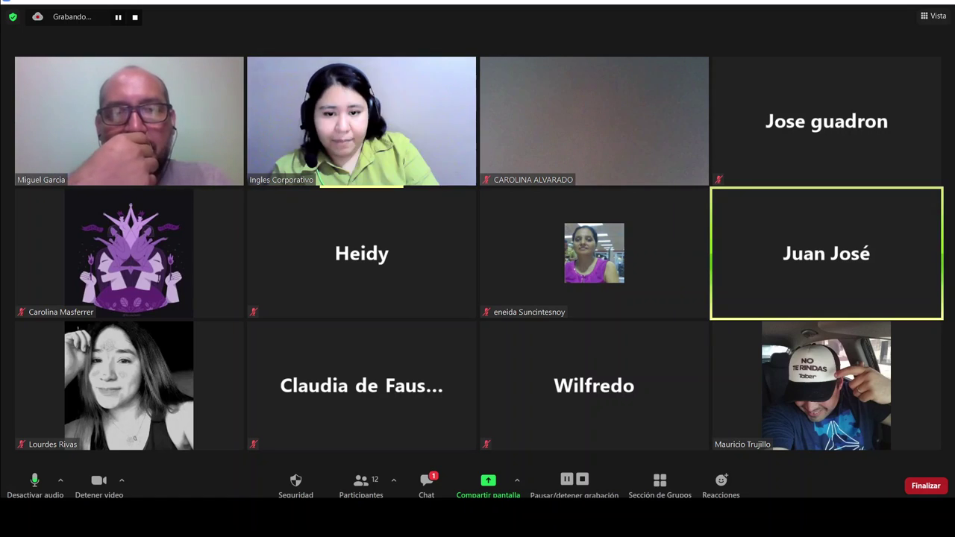
Step: Check the unread message in the meeting chat and close the chat
click(426, 484)
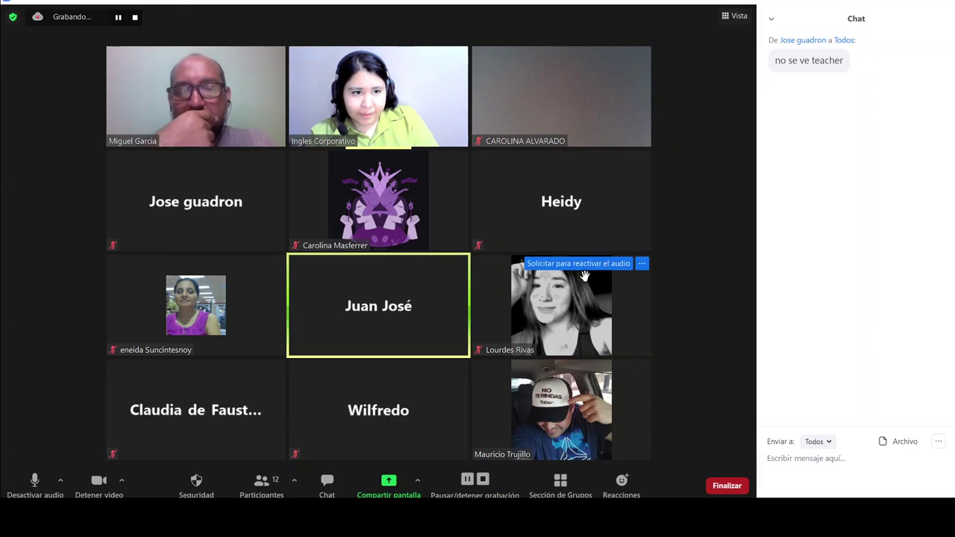
click(771, 21)
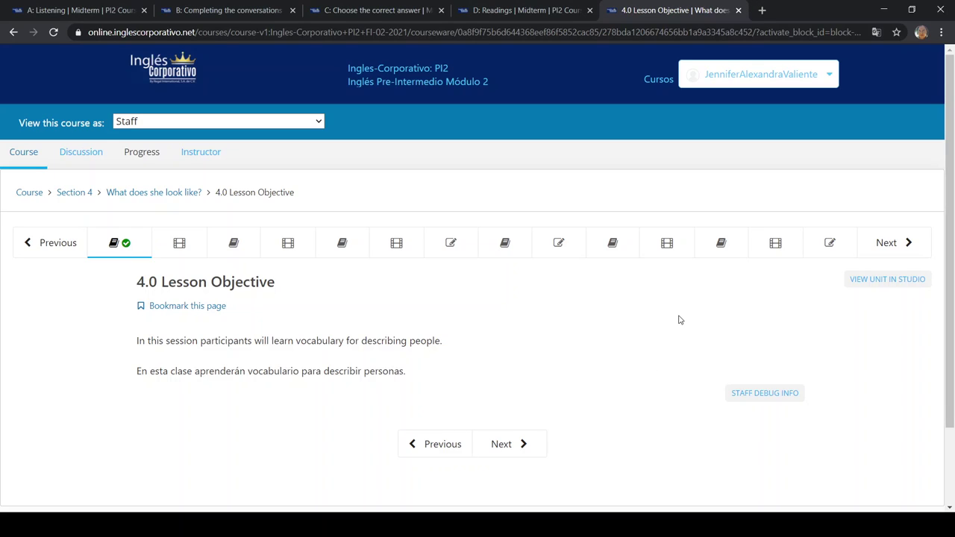
Step: Open unit 4.8 Listening exercise in the Section 4 lesson and look over its instructions and blanks
scroll(679, 320, down, 2)
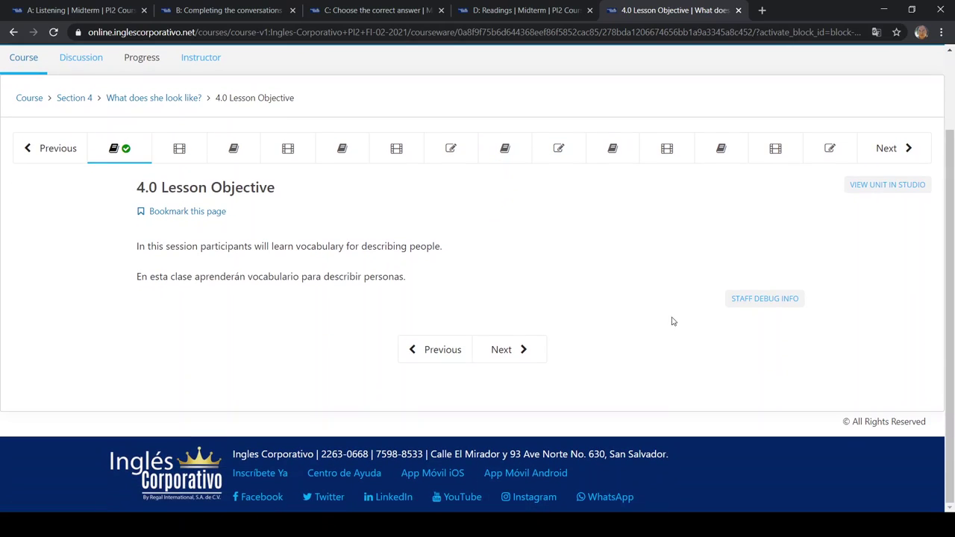
click(565, 154)
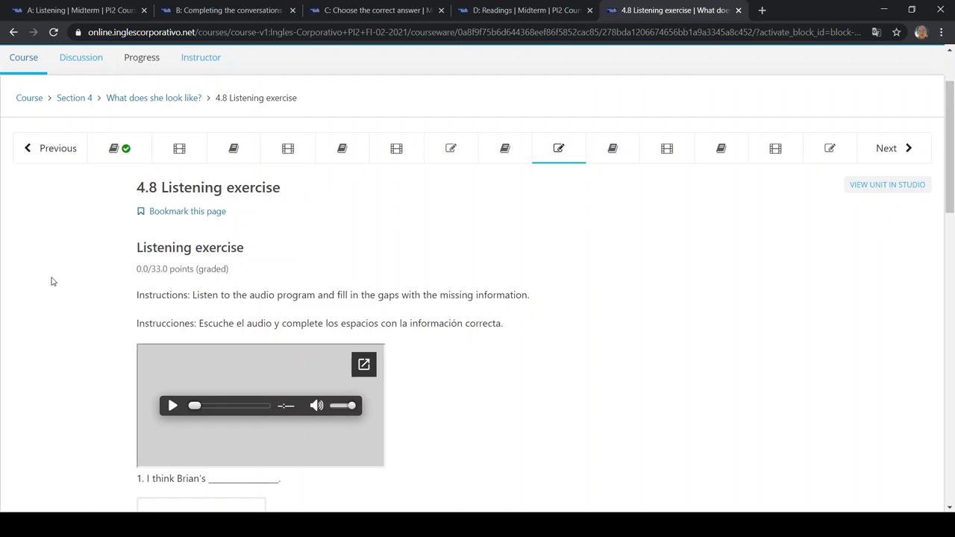
scroll(52, 282, down, 3)
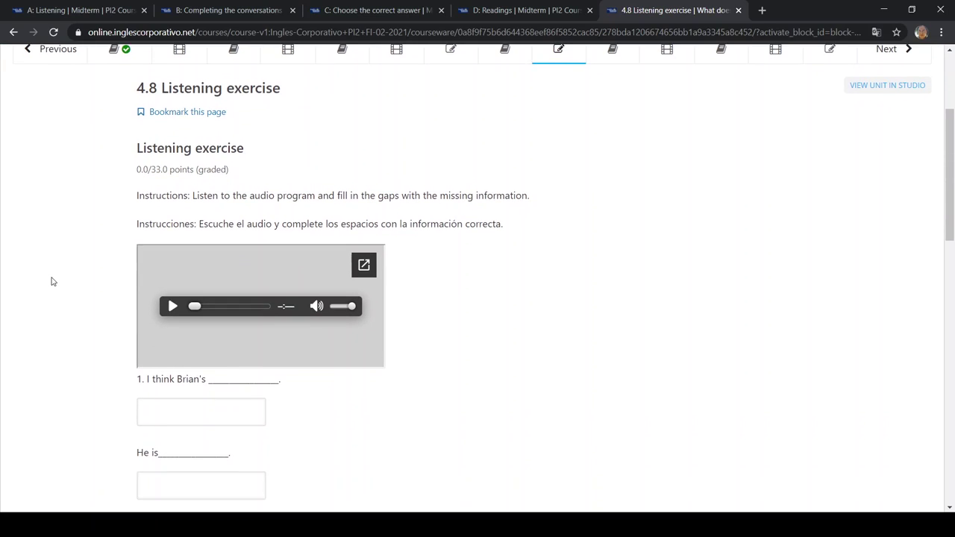
scroll(53, 282, down, 1)
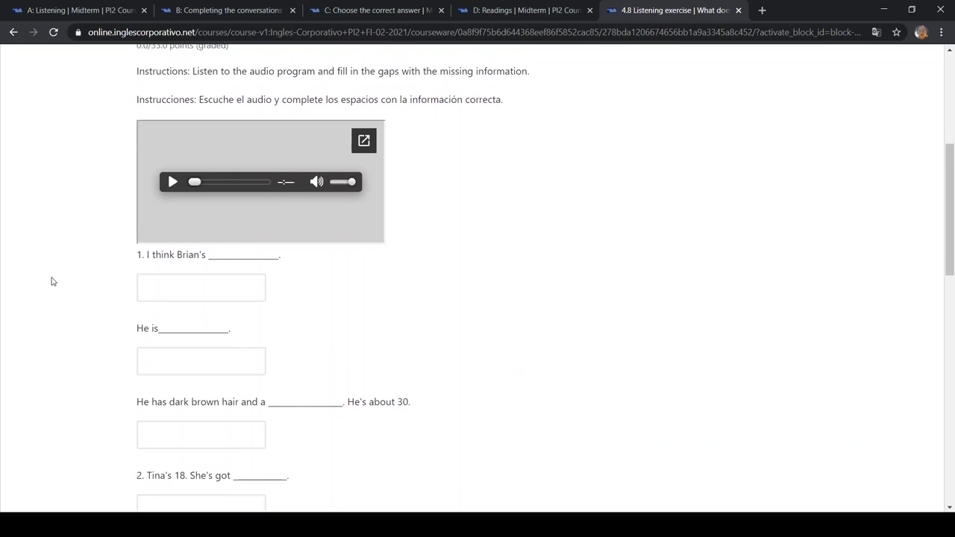
scroll(52, 281, up, 1)
scroll(53, 281, up, 1)
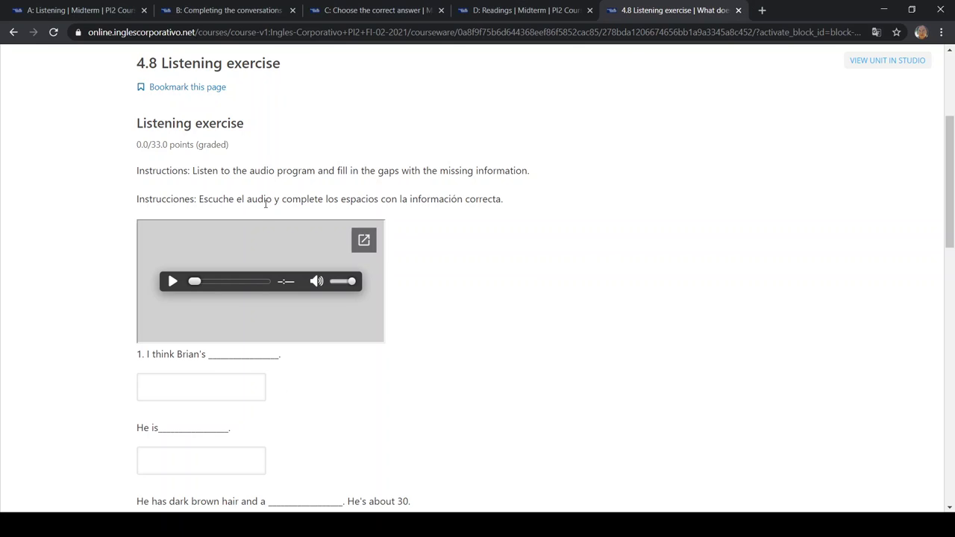
Step: Play the listening exercise's audio, restarting it from the beginning, and listen through to the end
click(174, 282)
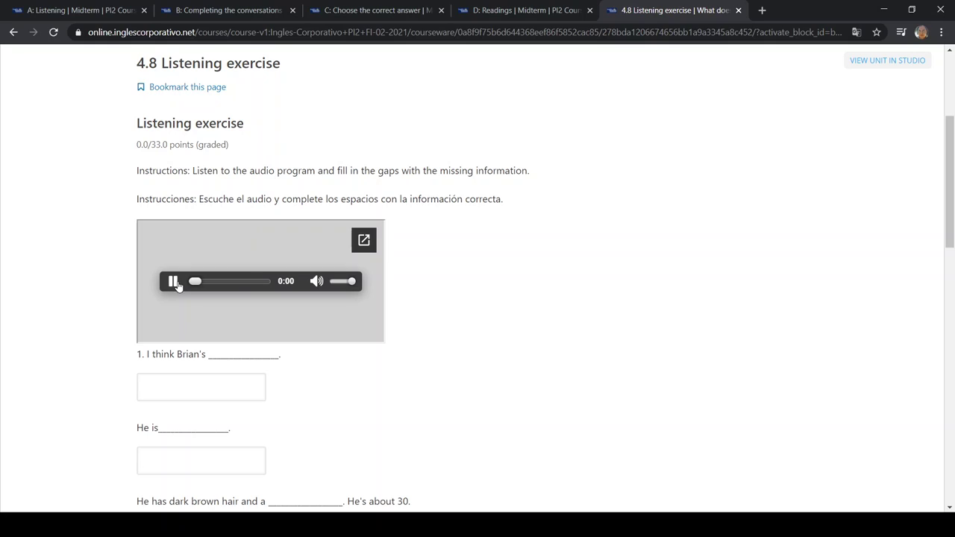
click(174, 282)
drag(199, 281, 193, 282)
click(173, 281)
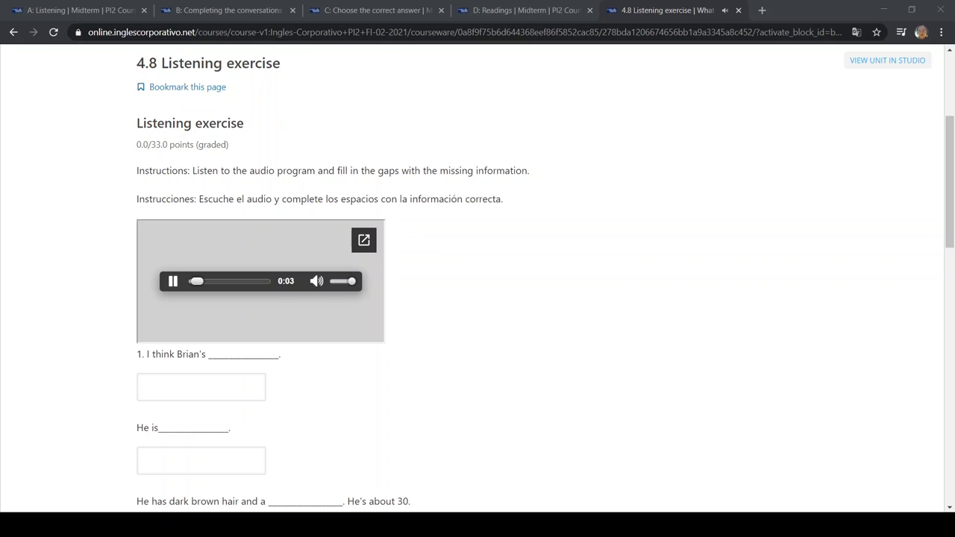
click(231, 281)
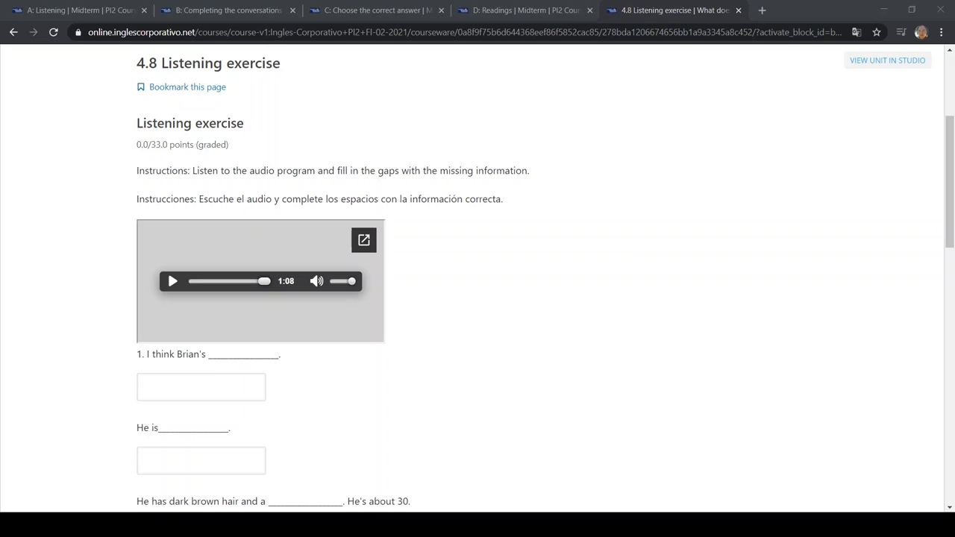
key(alt+Tab)
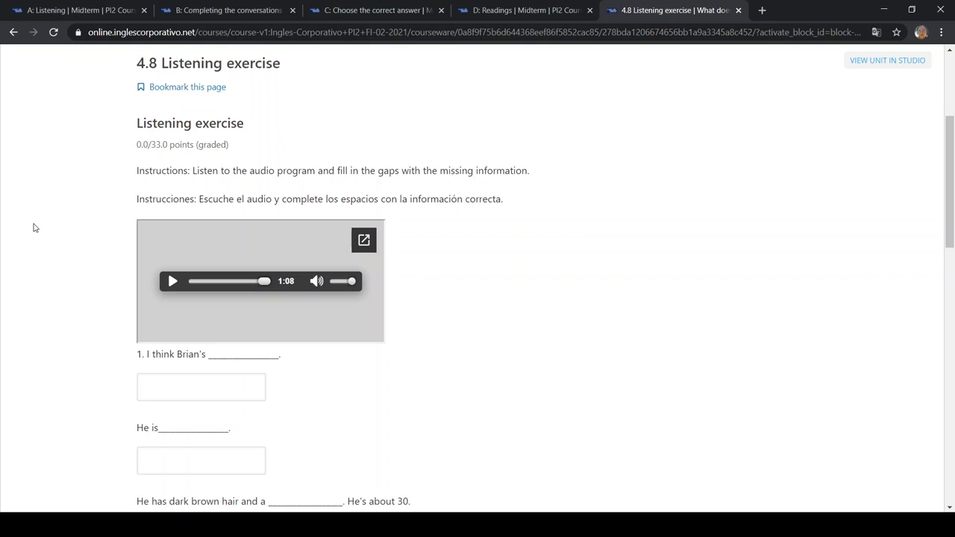
Step: Fill in the first blank of item 1 with "good-looking", spelled with a hyphen
scroll(34, 228, down, 1)
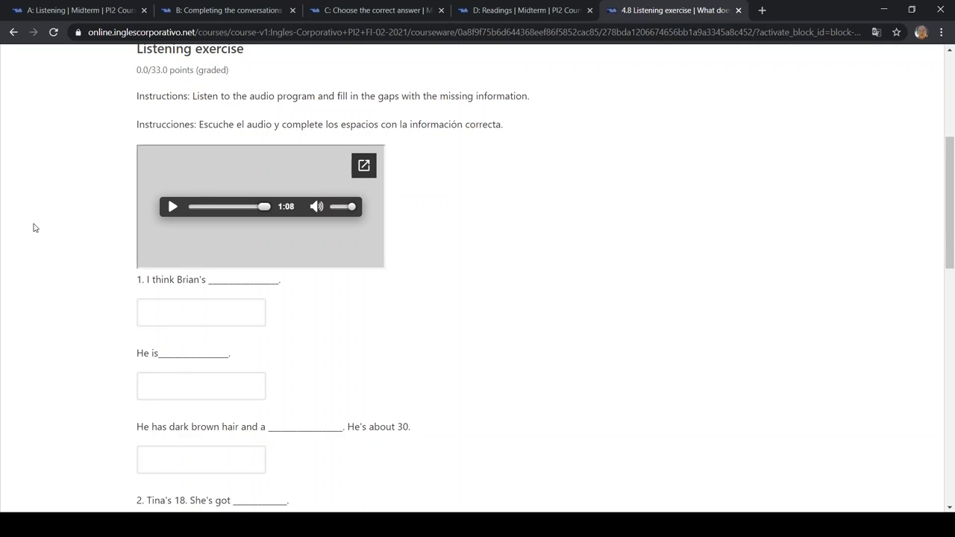
scroll(34, 227, down, 1)
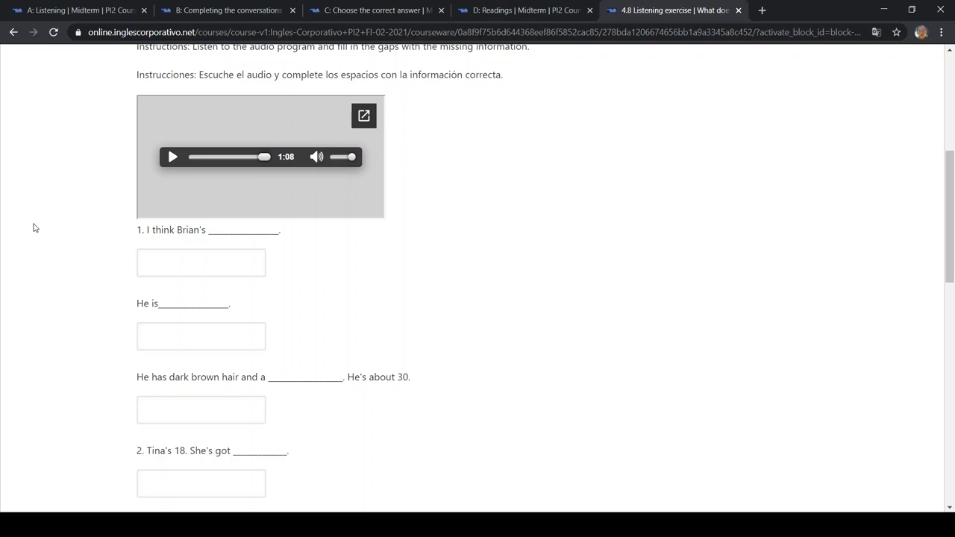
click(167, 268)
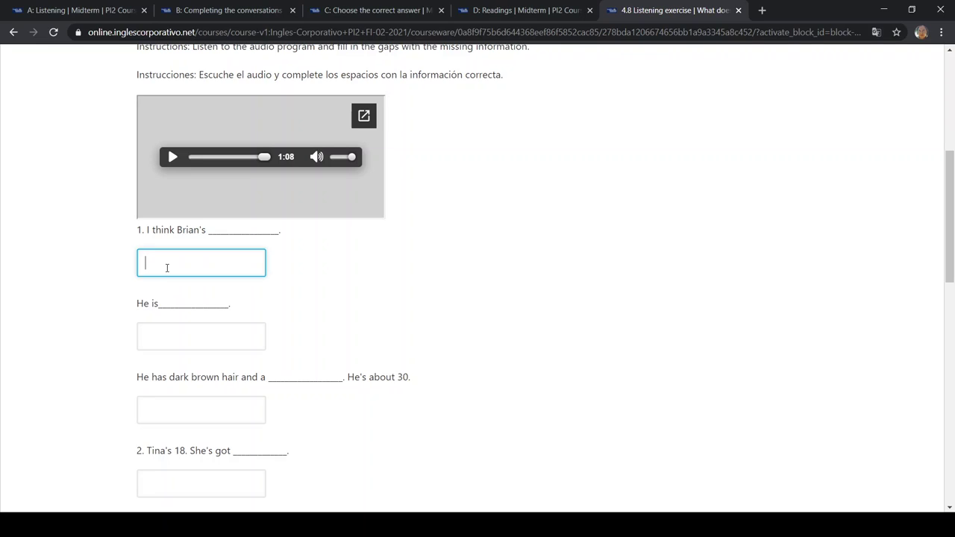
text(good looking)
click(167, 268)
key(Delete)
text(-)
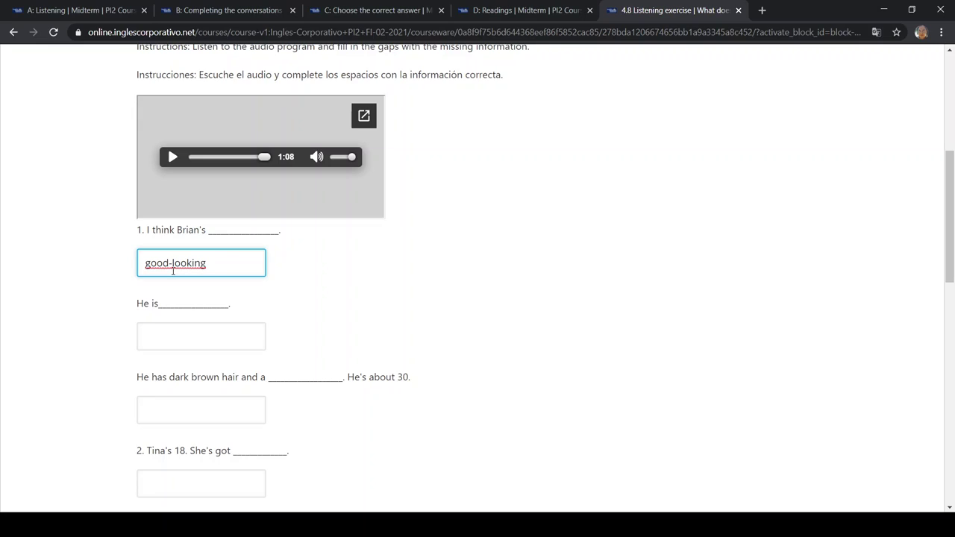
Step: Complete the remaining two blanks of item 1 with "pretty tall" and "mustache"
click(162, 339)
text(pretty tall)
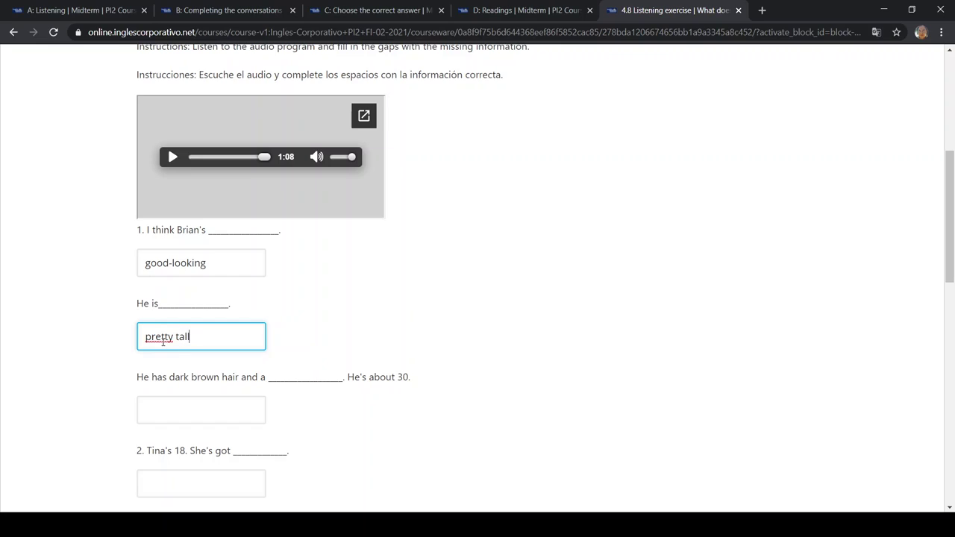
click(181, 422)
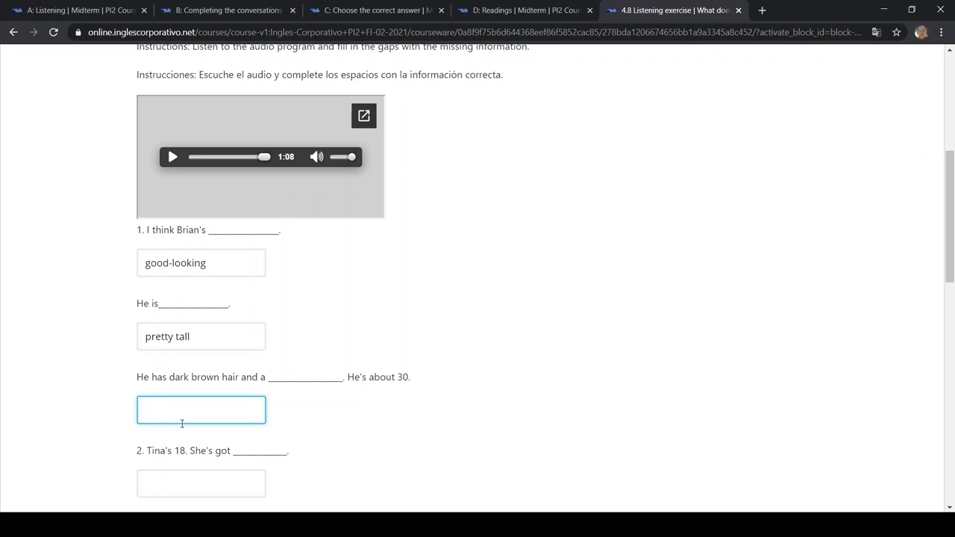
text(mustache)
key(Tab)
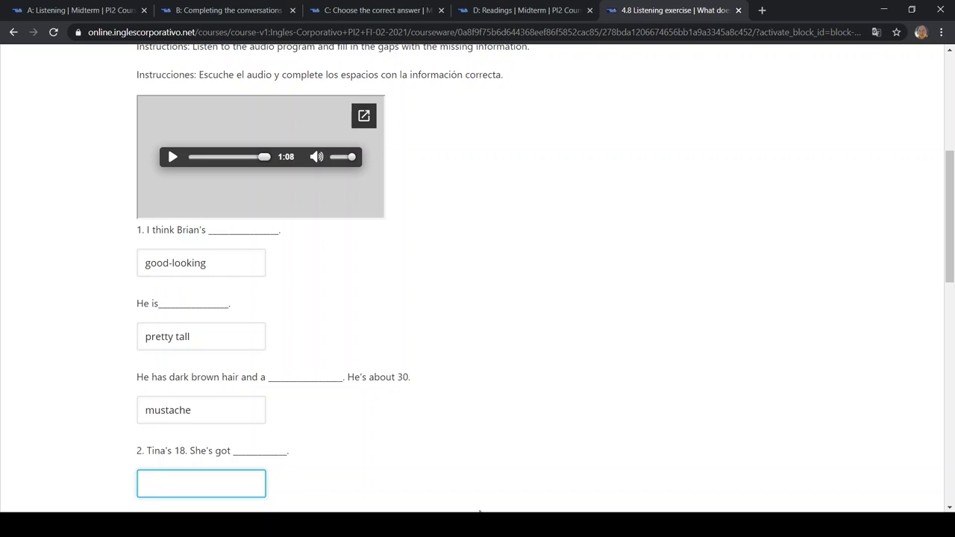
Step: Fill in the first blank of item 2 with "red hair"
key(alt+Tab)
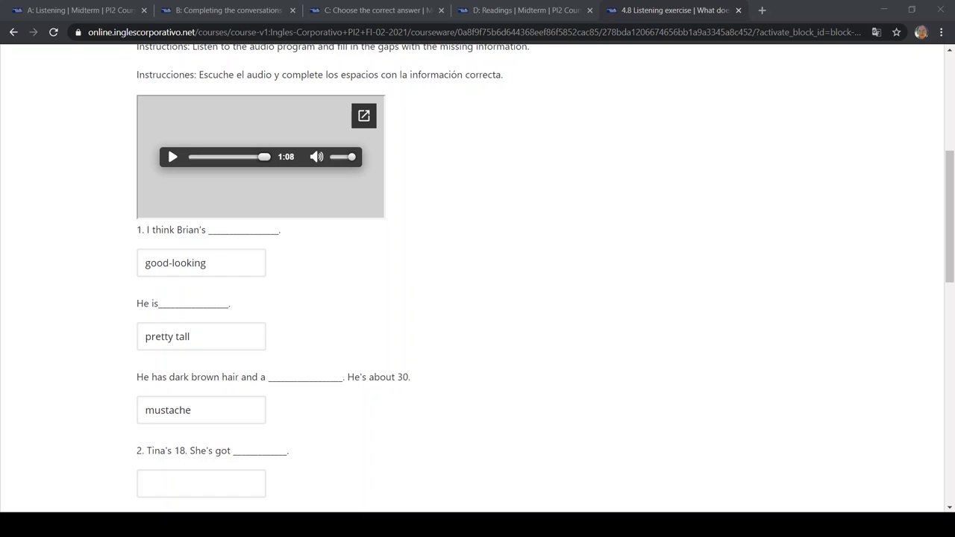
key(alt+Tab)
click(44, 384)
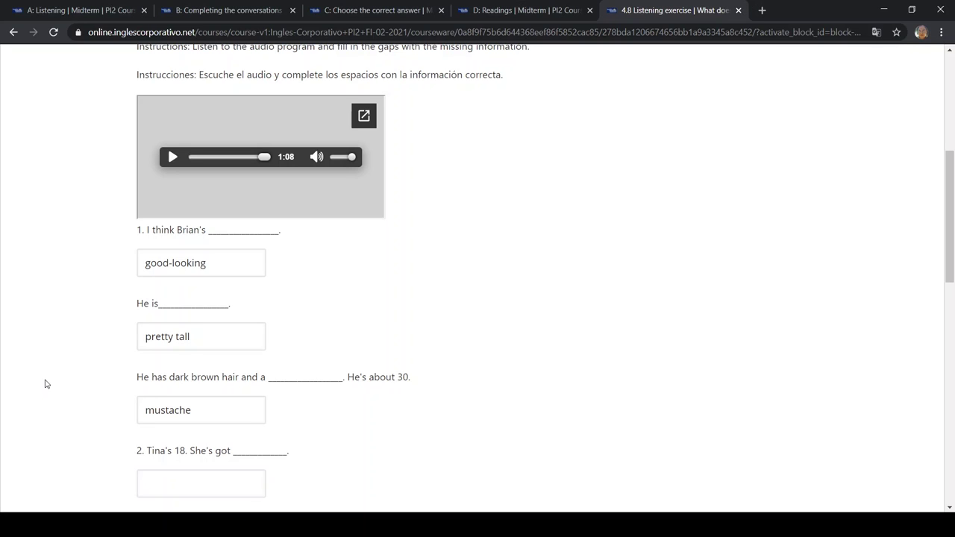
scroll(45, 383, down, 1)
scroll(45, 383, down, 3)
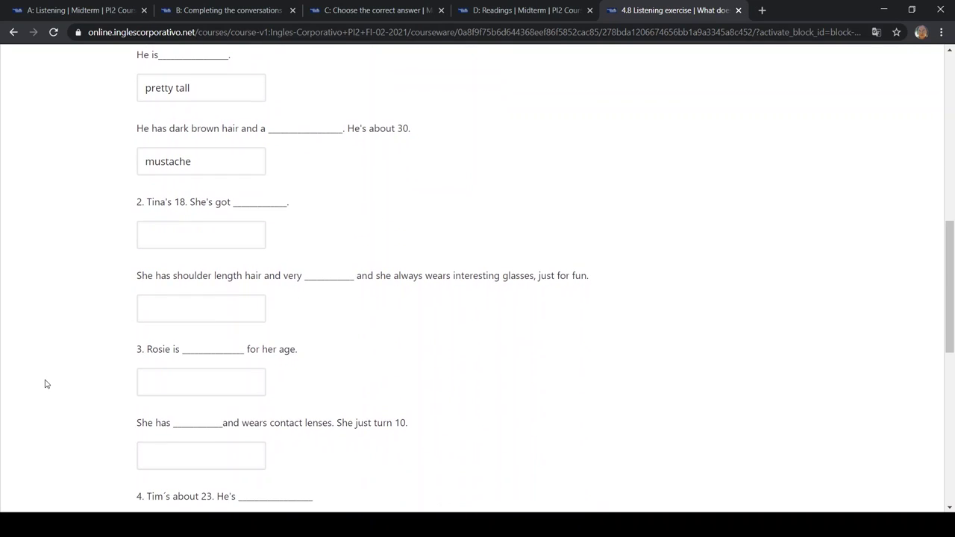
click(175, 235)
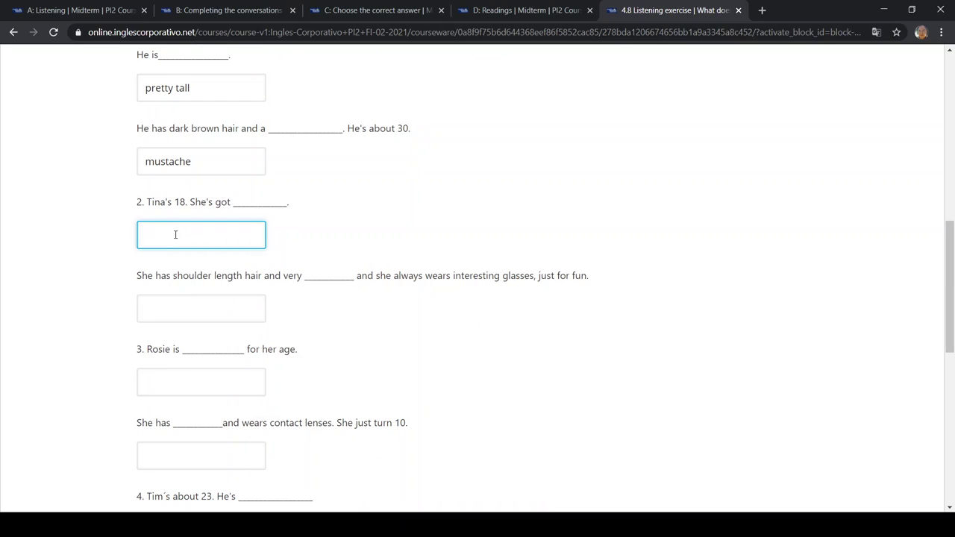
text(red hair)
click(104, 299)
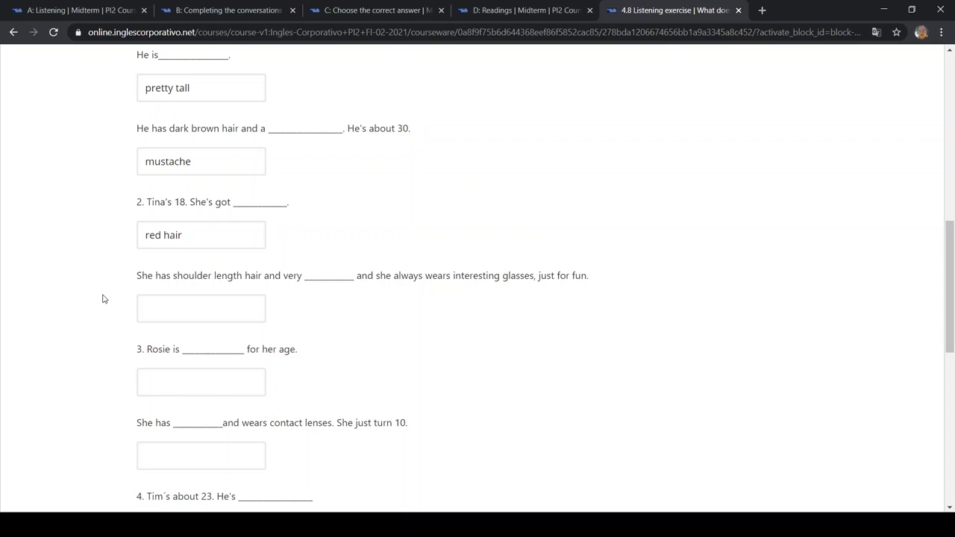
Step: Submit the partly completed listening exercise and review the marks on the first answers
scroll(103, 299, down, 2)
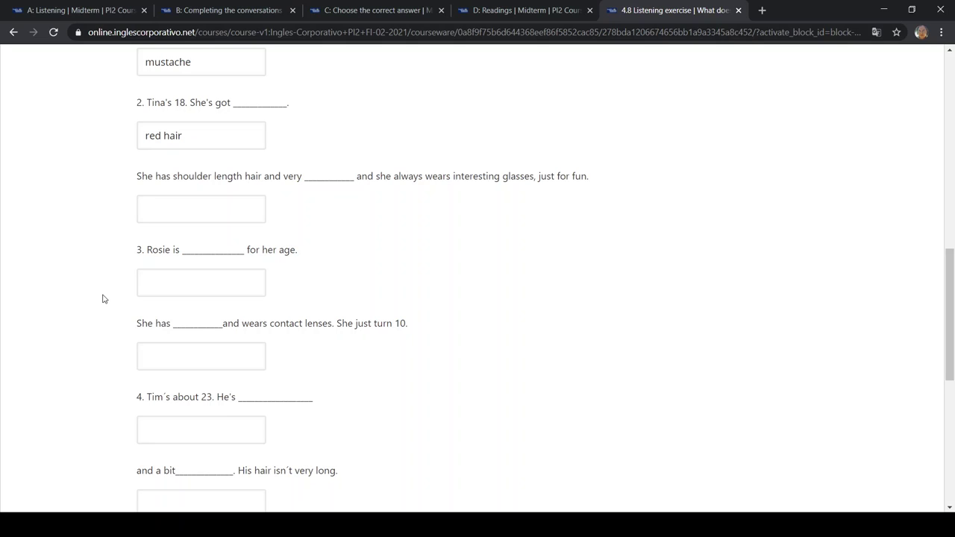
scroll(104, 300, up, 4)
scroll(104, 299, down, 8)
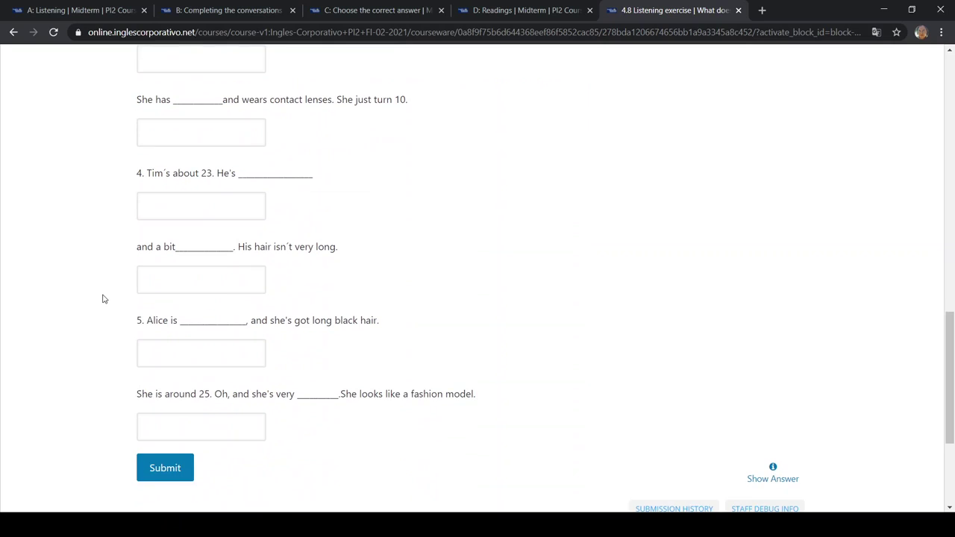
click(178, 474)
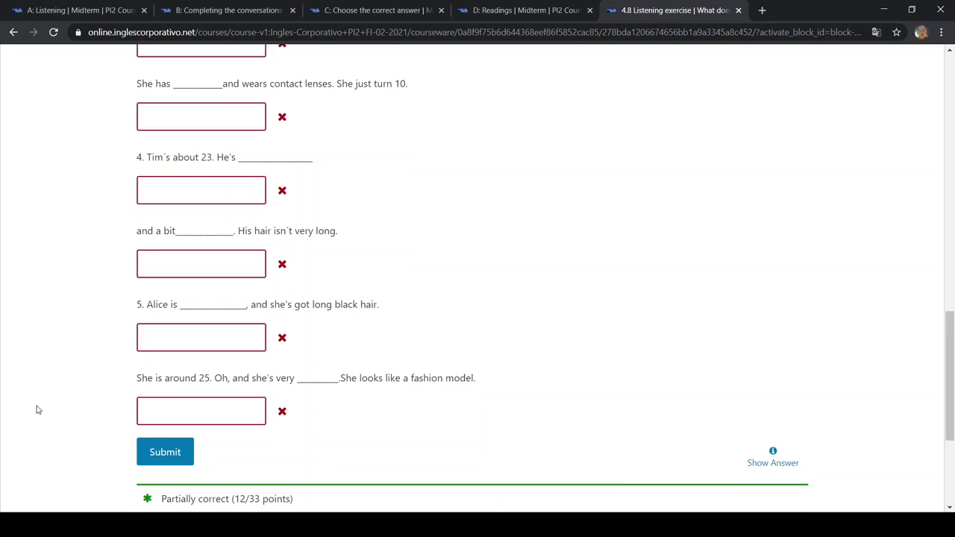
scroll(38, 410, up, 7)
scroll(38, 410, down, 1)
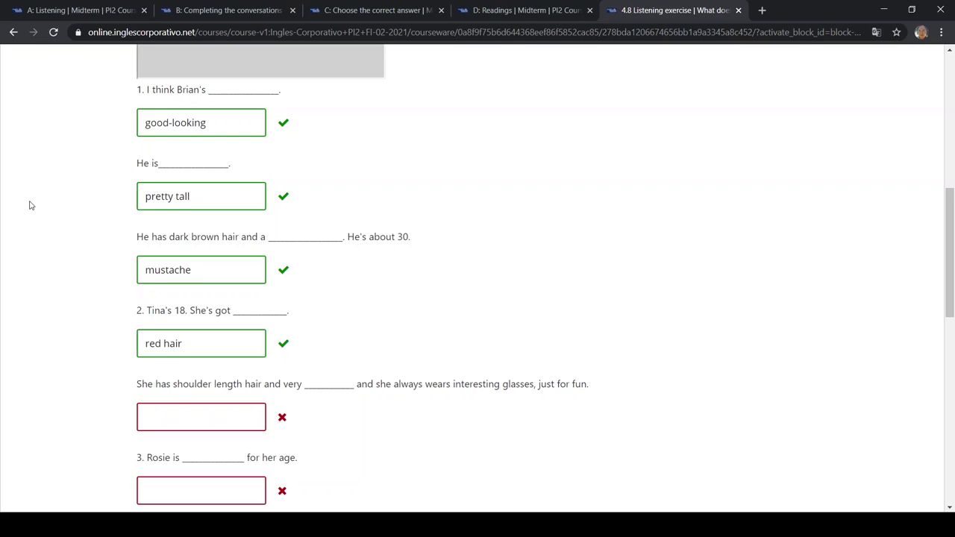
Step: Go to the open midterm page A: Listening and view the Part I instructions, audio player and first question
click(57, 12)
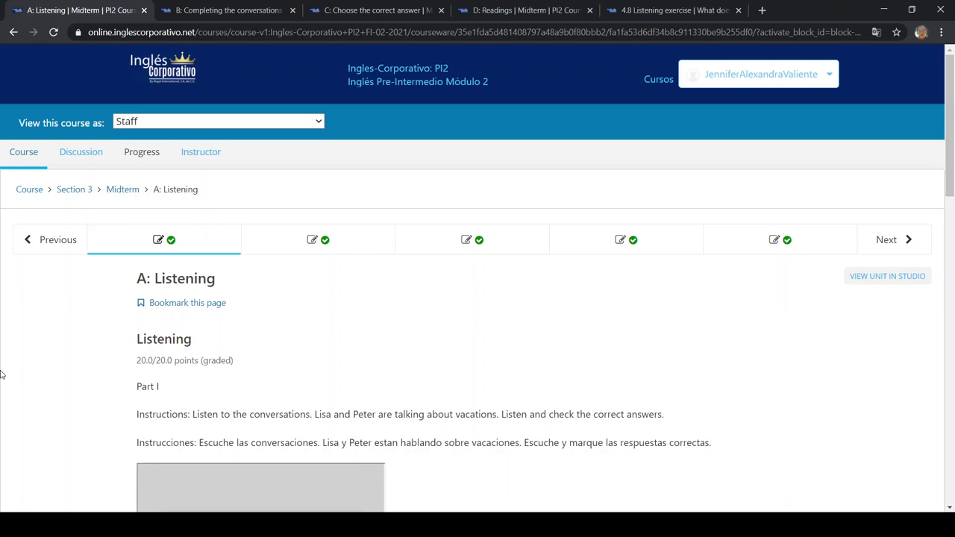
scroll(1, 373, down, 3)
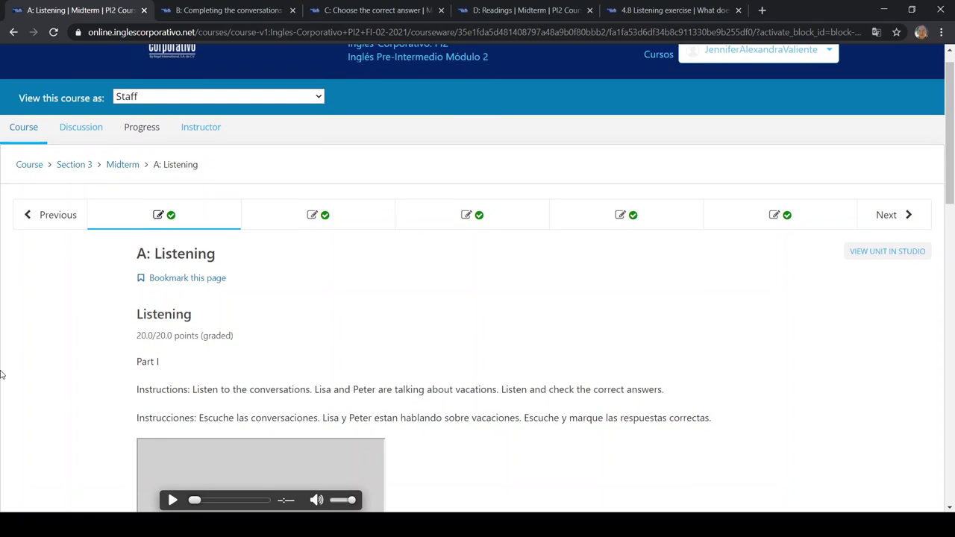
scroll(1, 373, down, 1)
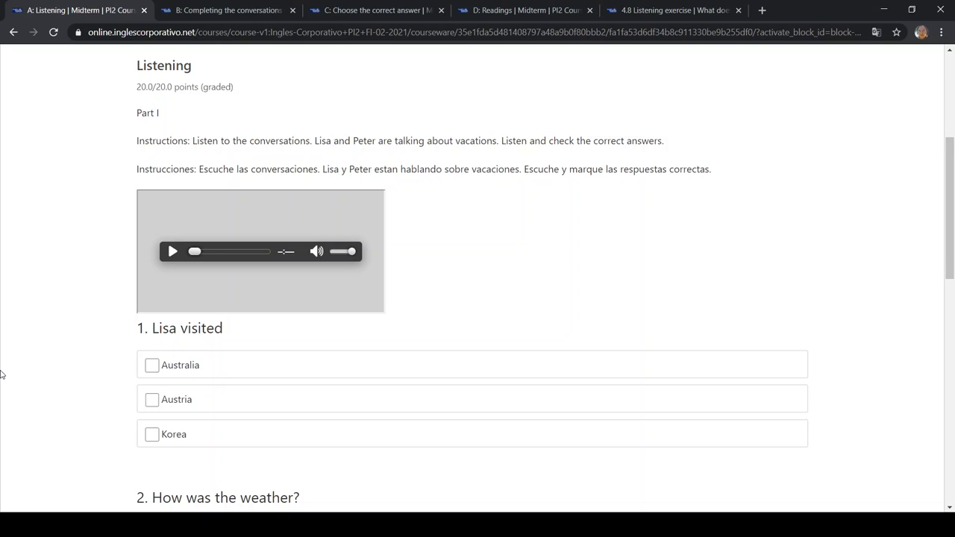
scroll(1, 374, down, 1)
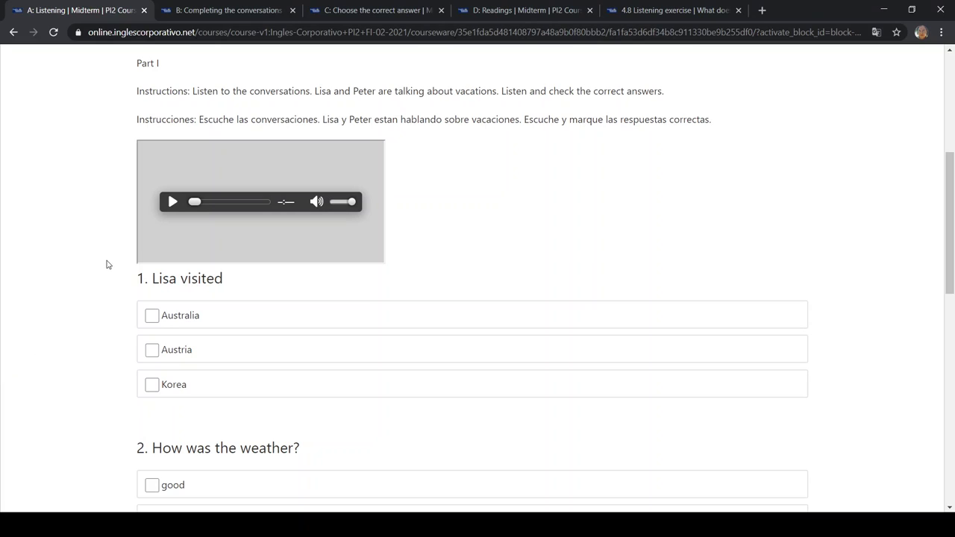
Step: Open the midterm Part I audio file in its own Google Drive page and play it through
click(171, 203)
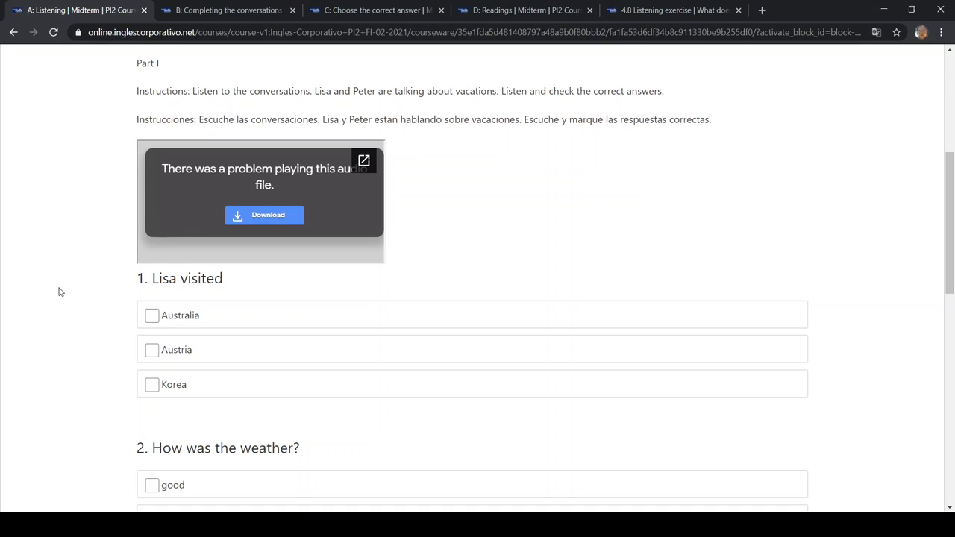
click(270, 216)
click(365, 161)
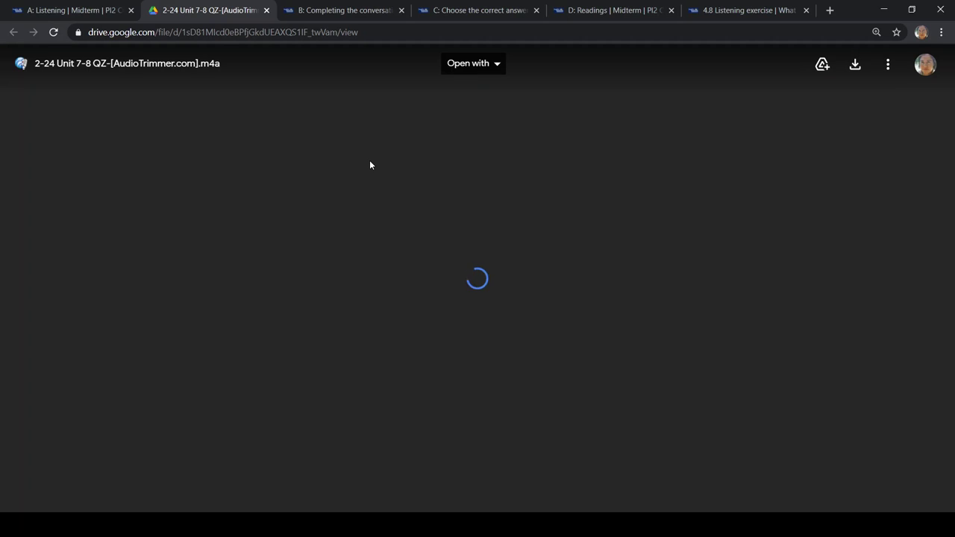
click(381, 216)
click(380, 217)
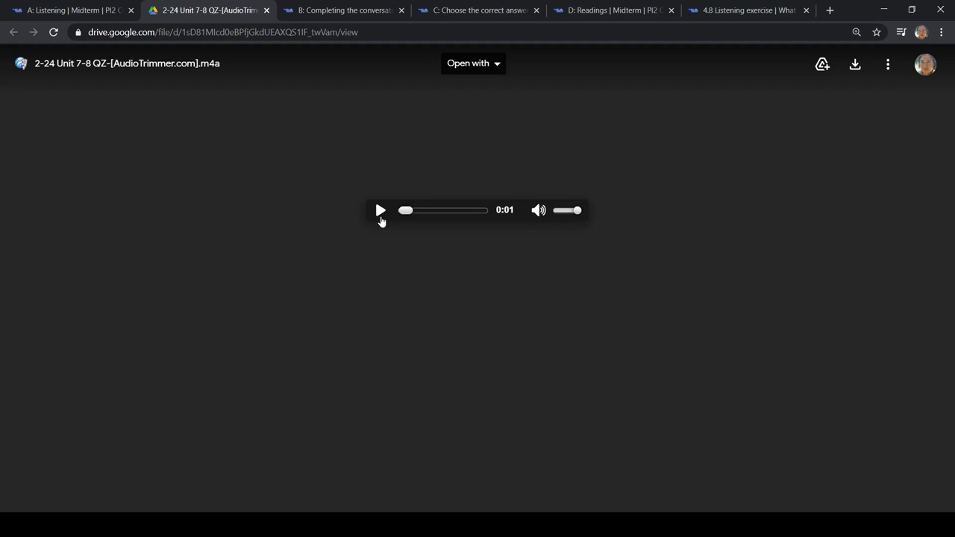
click(381, 215)
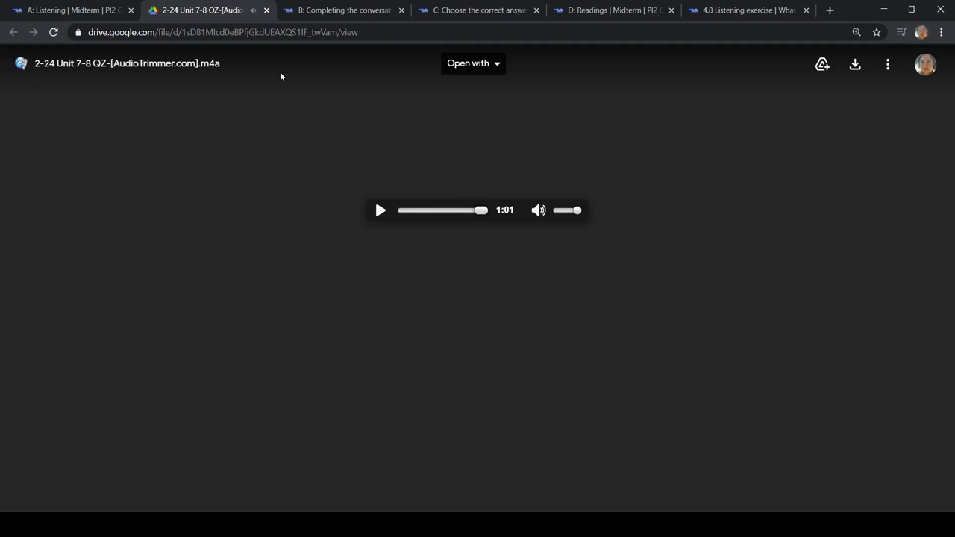
Step: Close the audio file page and answer Part I question 1 with Australia and question 2 with bad
click(266, 11)
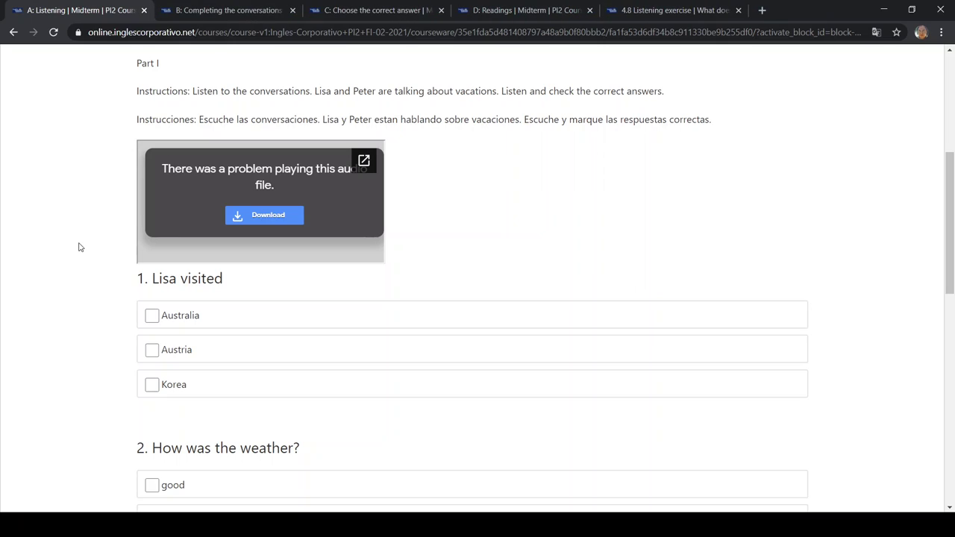
scroll(82, 248, down, 1)
scroll(82, 249, down, 2)
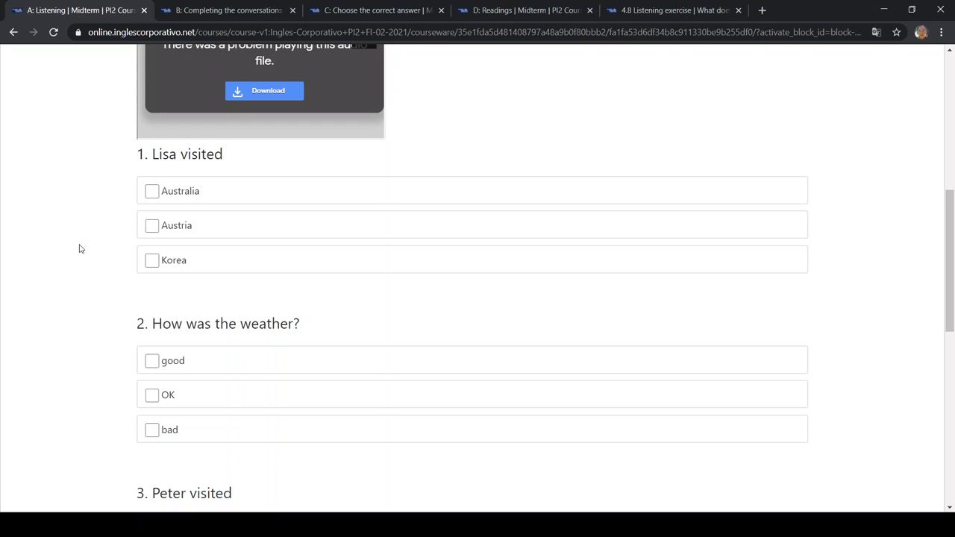
click(153, 201)
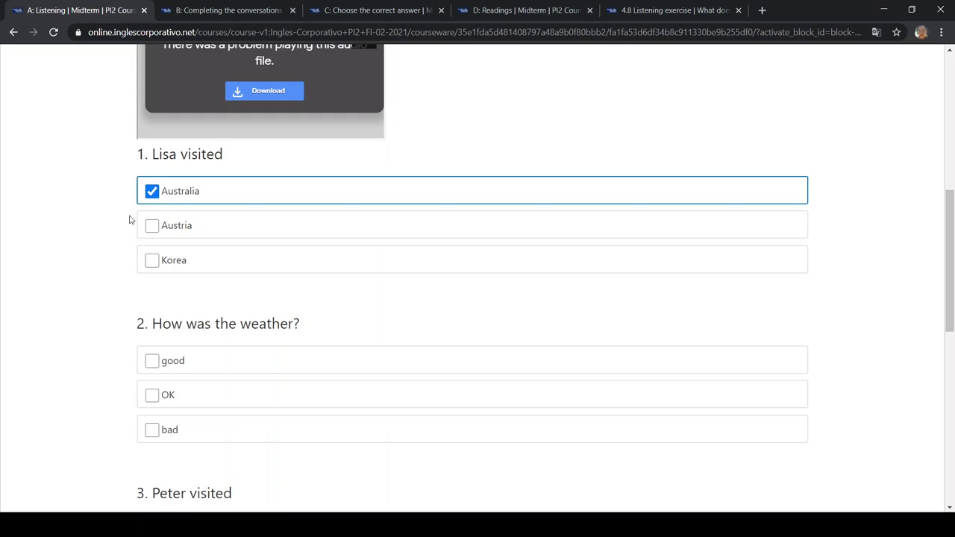
scroll(94, 257, down, 1)
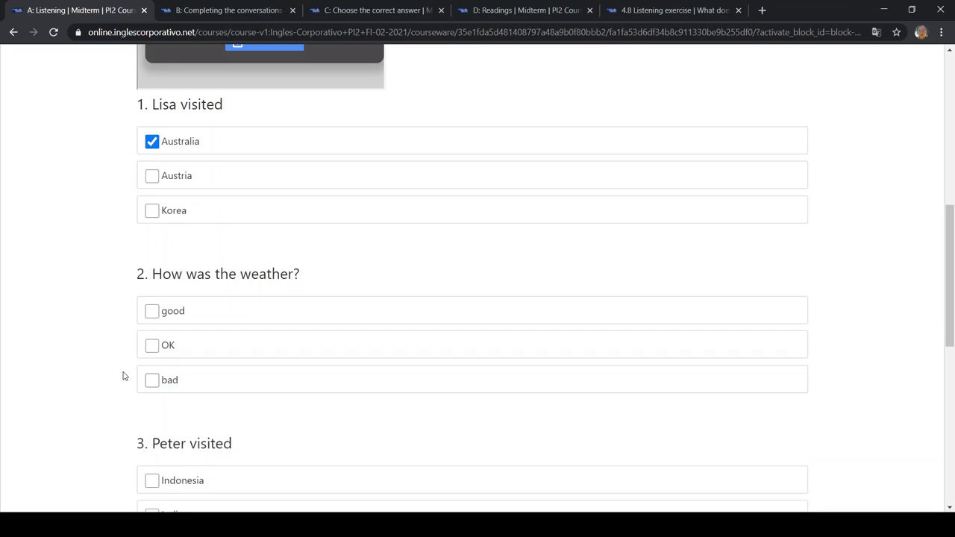
click(162, 391)
Step: Answer listening question 3 with Italy and question 4 with OK
scroll(65, 403, down, 3)
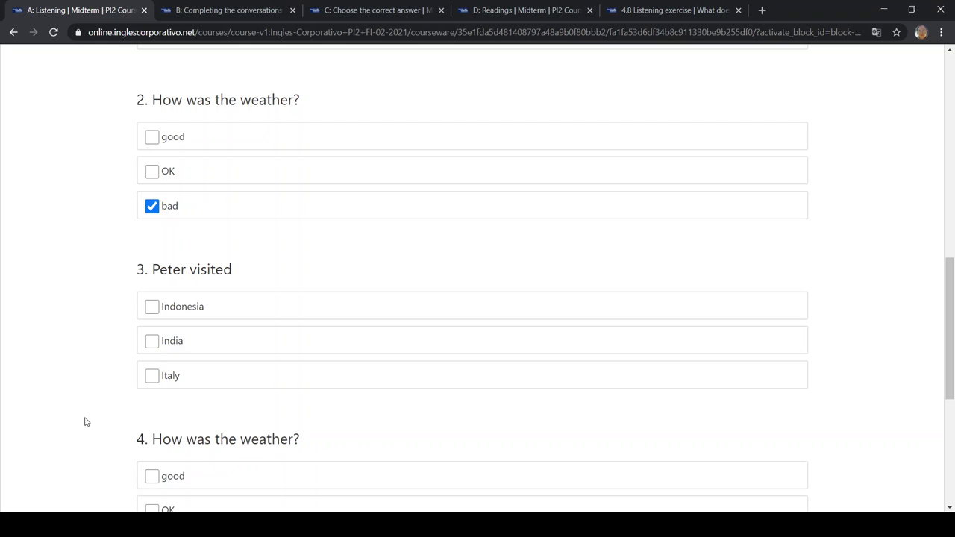
click(153, 375)
scroll(90, 414, down, 3)
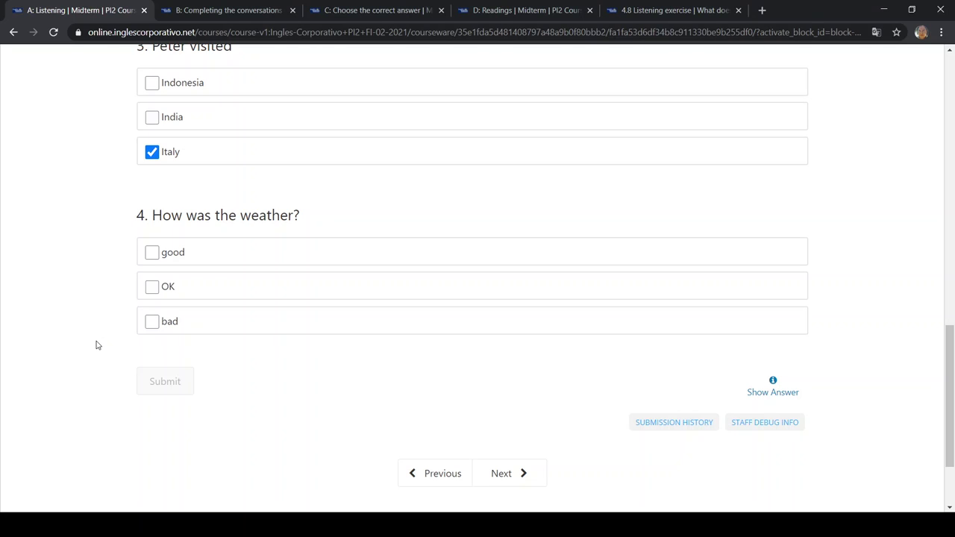
click(164, 287)
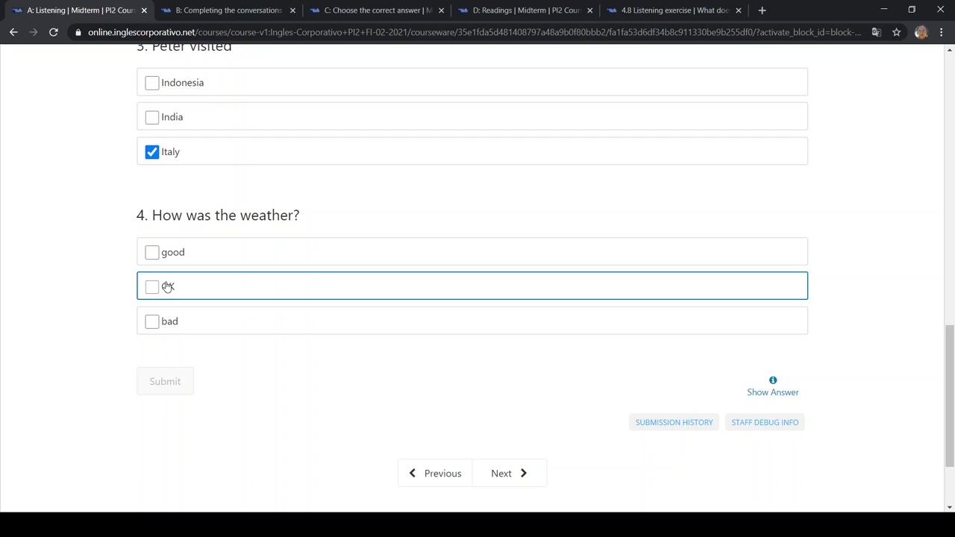
Step: Submit the midterm listening answers and review the marks on all four questions
click(174, 388)
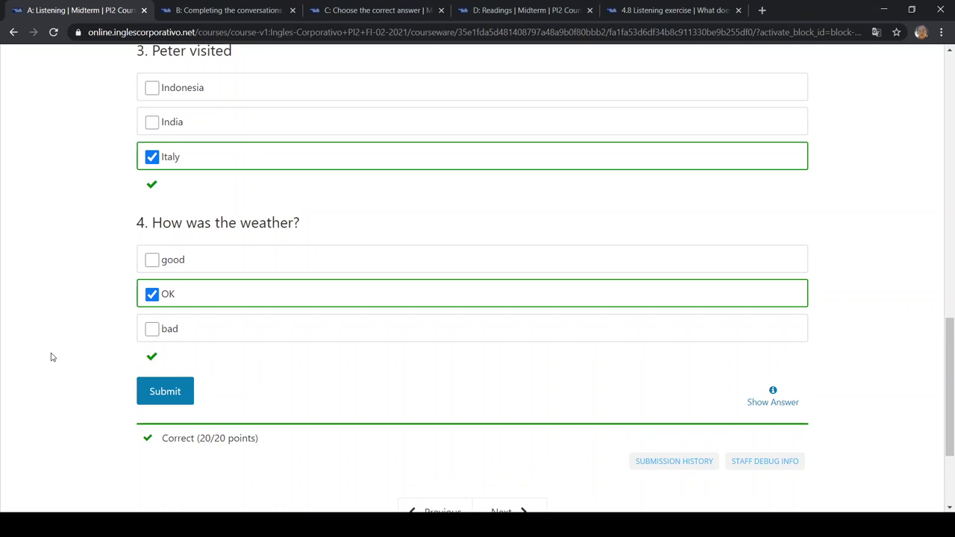
scroll(50, 356, up, 4)
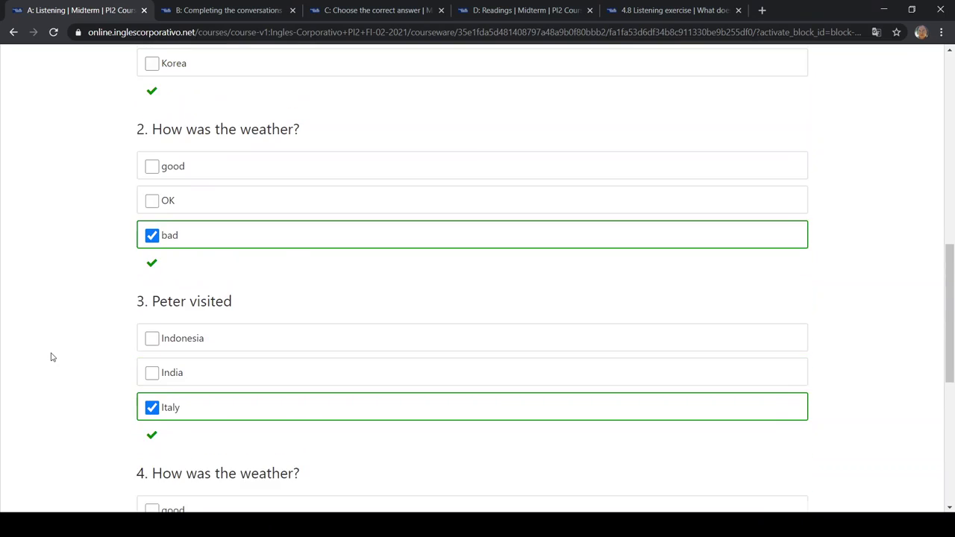
scroll(51, 356, up, 3)
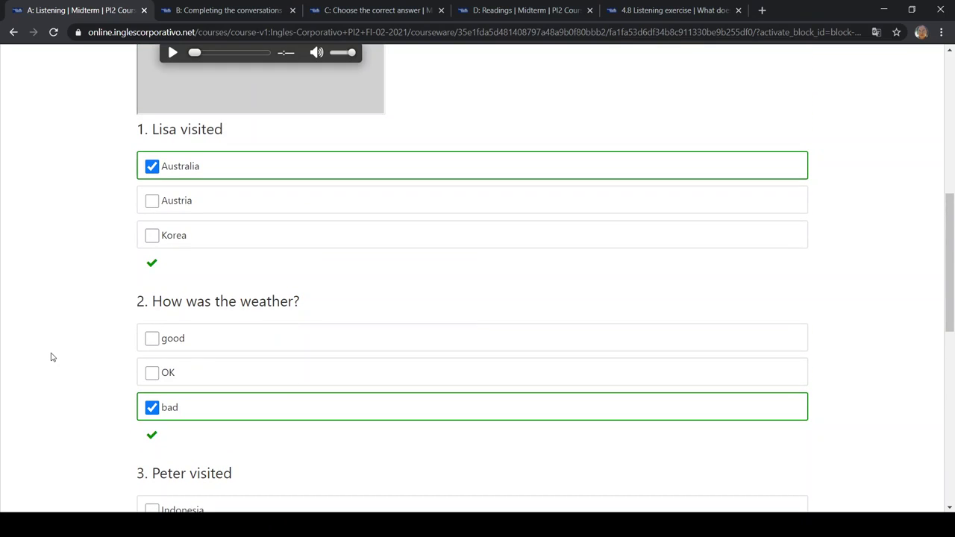
scroll(50, 357, down, 2)
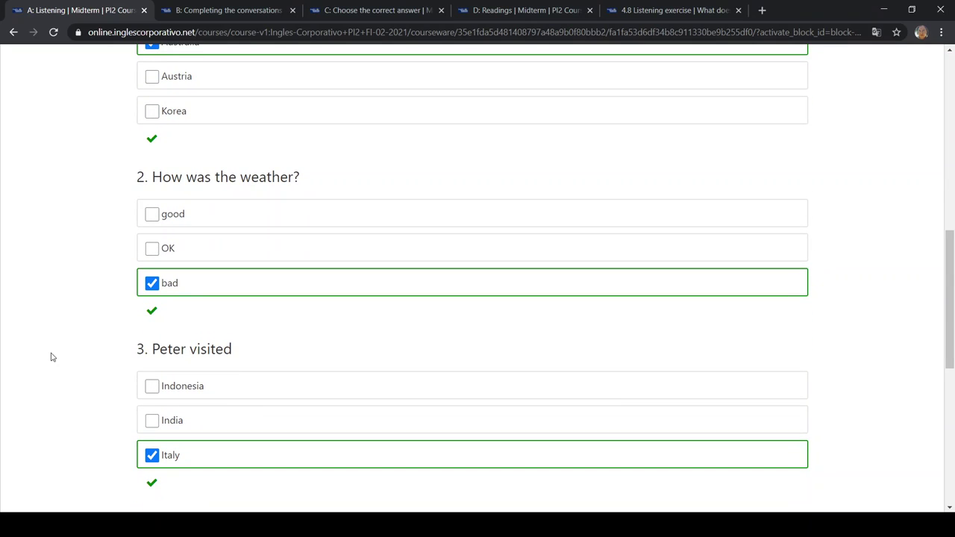
scroll(50, 356, down, 2)
scroll(51, 356, down, 2)
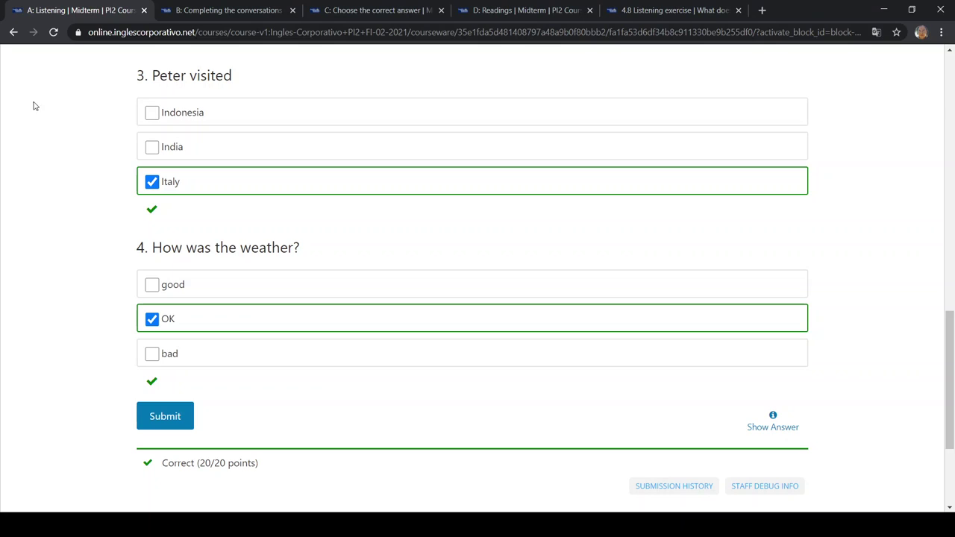
Step: Go to the midterm page B: Completing the conversations and fill in item 1 with "often"
click(184, 17)
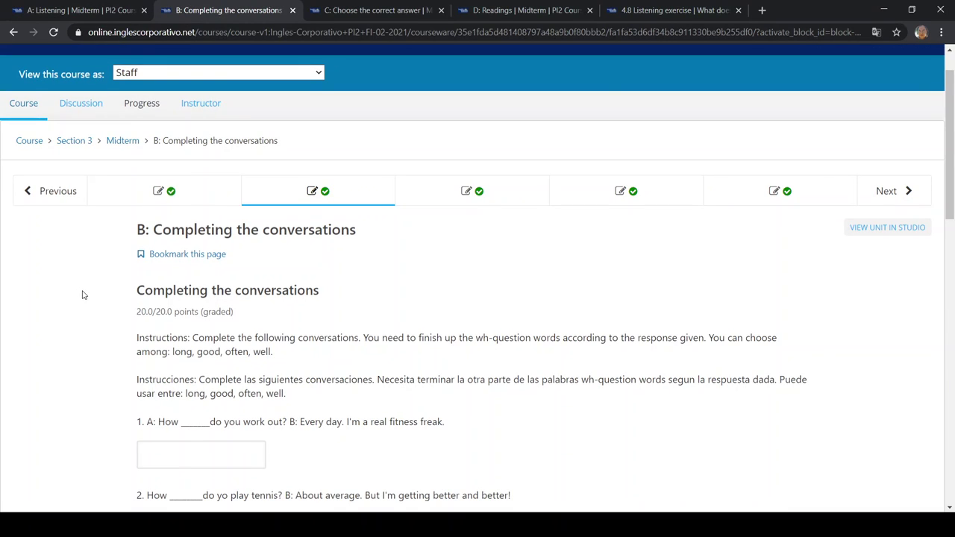
scroll(84, 294, down, 3)
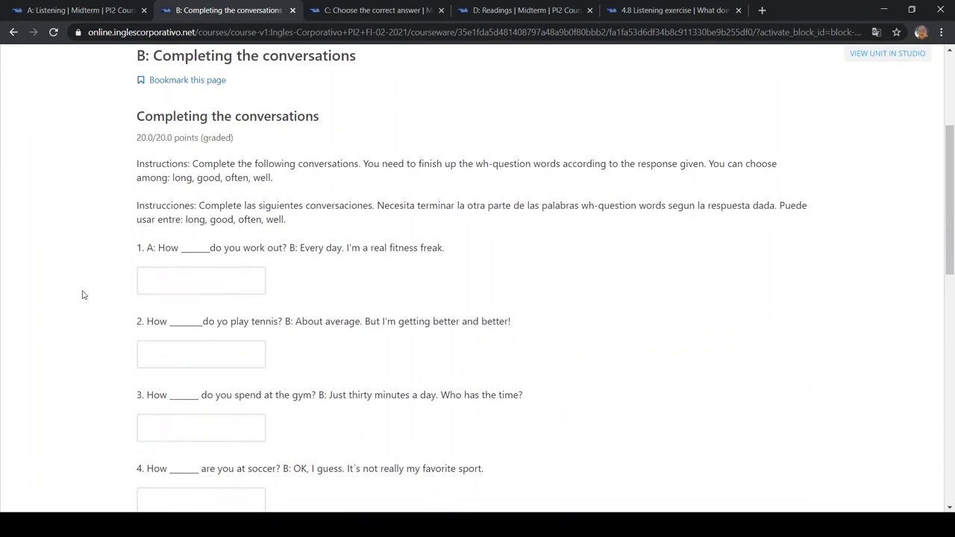
scroll(84, 295, down, 1)
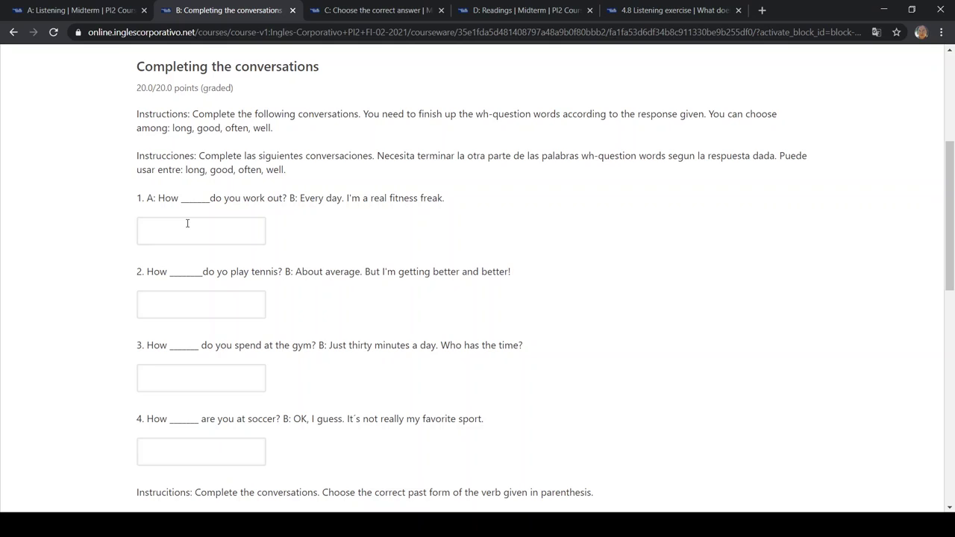
click(187, 223)
text(often)
click(93, 267)
Step: Fill in item 2, the question about playing tennis, with "well"
scroll(94, 264, down, 2)
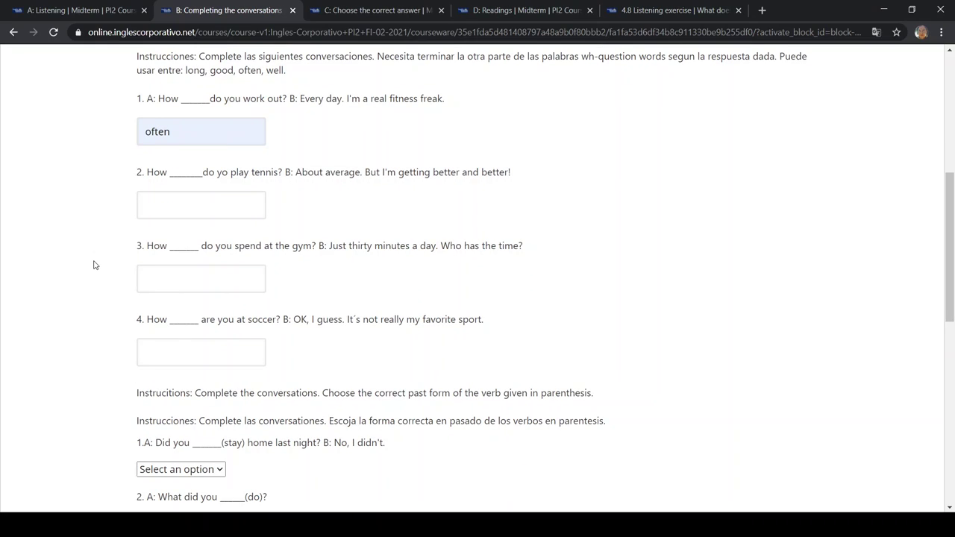
scroll(94, 265, up, 1)
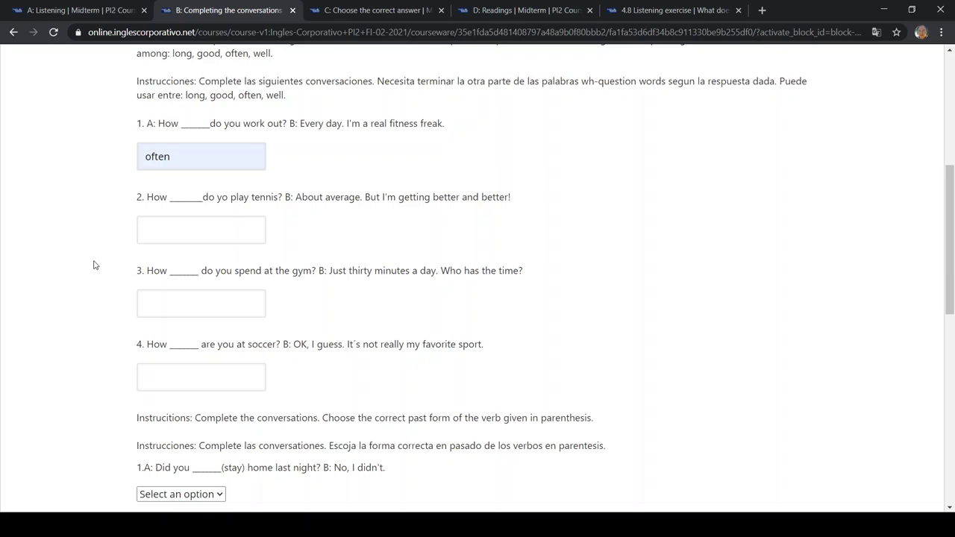
click(166, 230)
text(well)
click(80, 289)
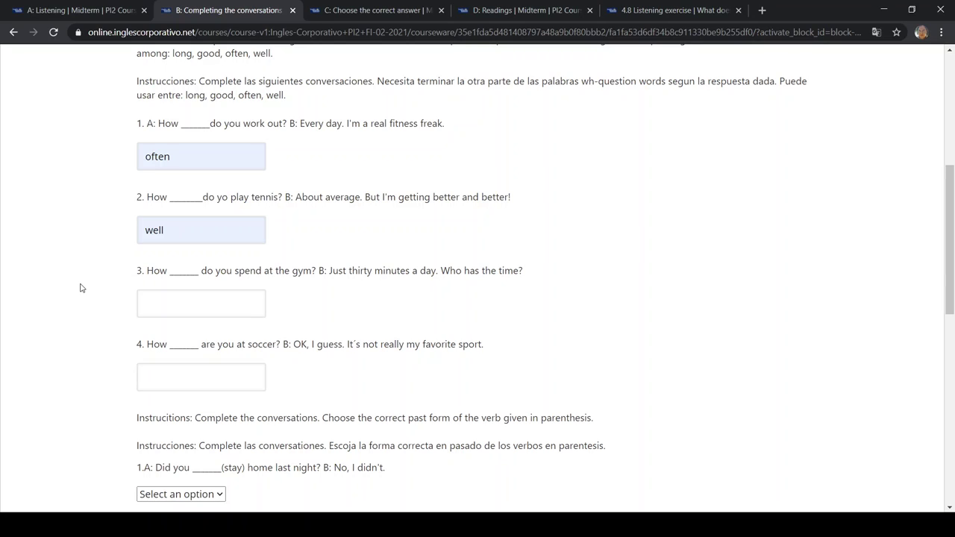
Step: Fill in item 3 about the gym with "long" and item 4 about soccer with "good"
click(174, 303)
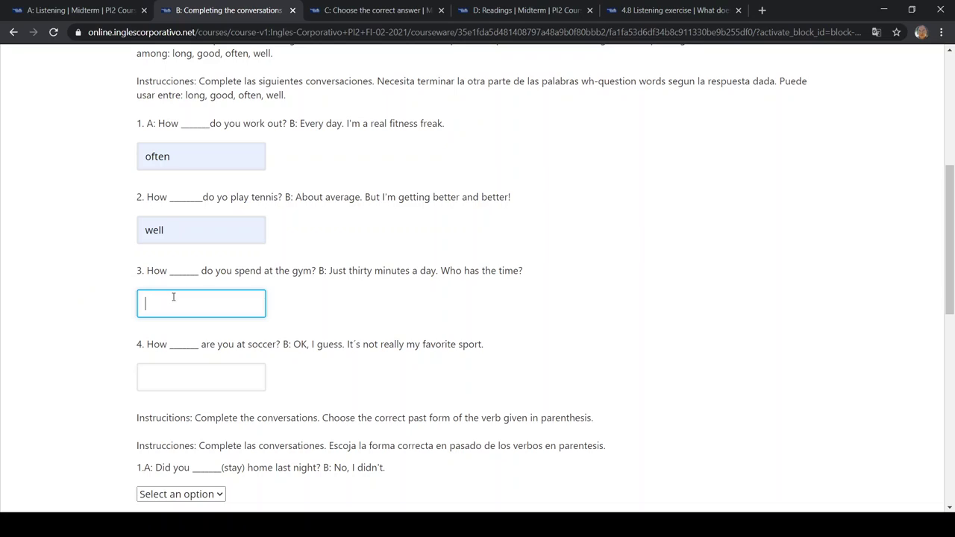
text(long)
click(95, 318)
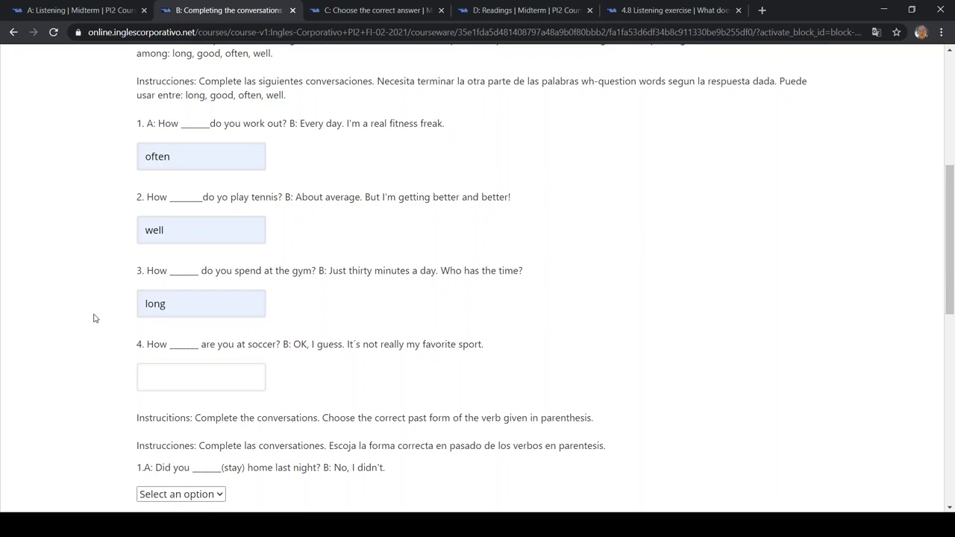
click(166, 376)
text(good)
click(68, 374)
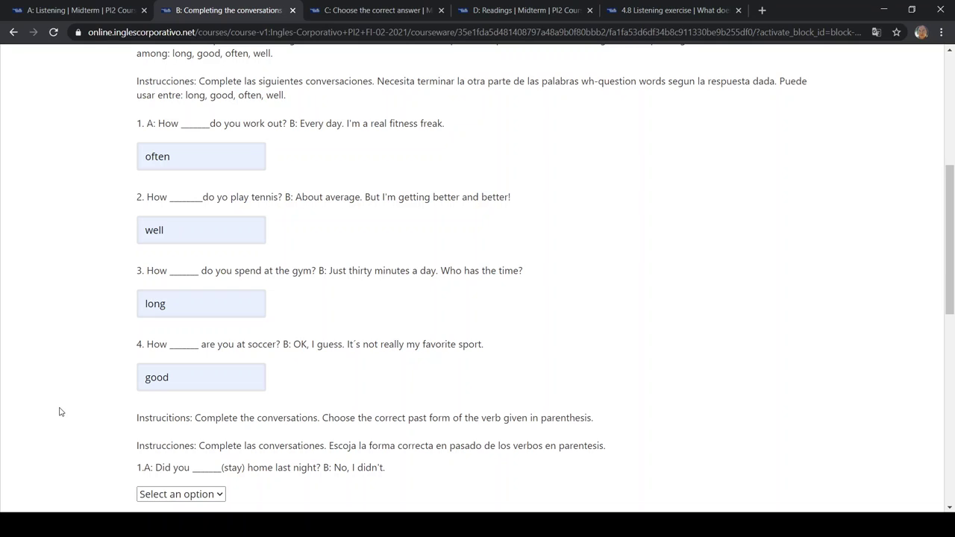
Step: In the past-form verb exercise, choose "stay" for item 1 and "do" for item 2
scroll(63, 411, down, 2)
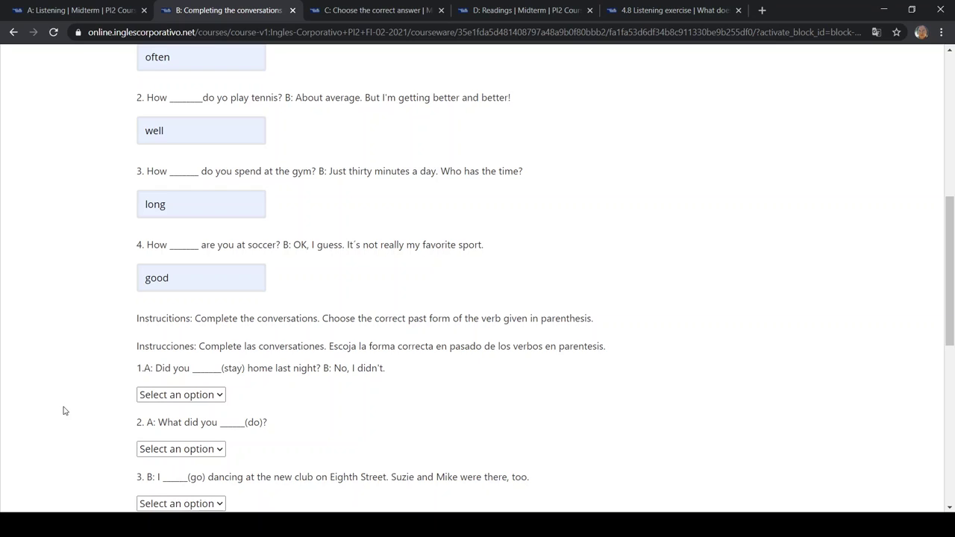
scroll(63, 410, down, 3)
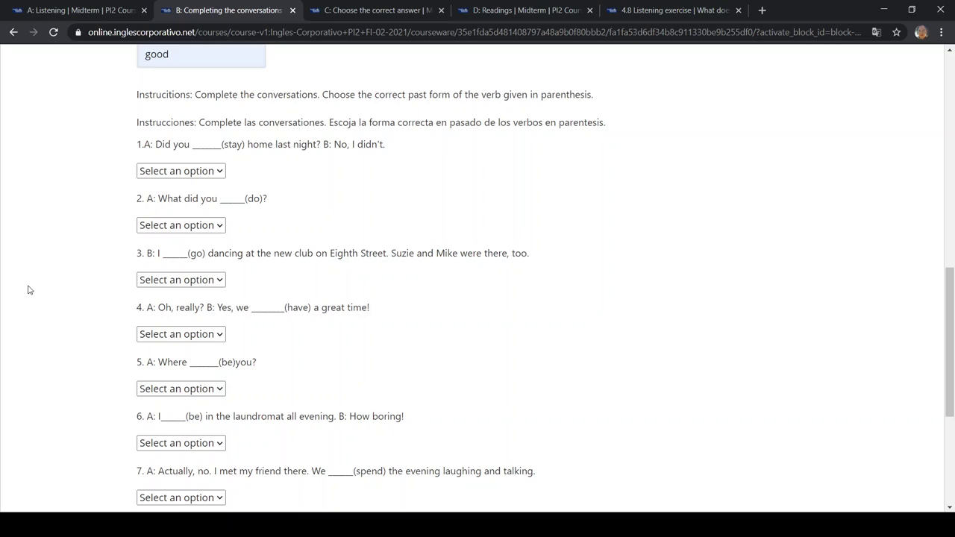
key(Tab)
key(s)
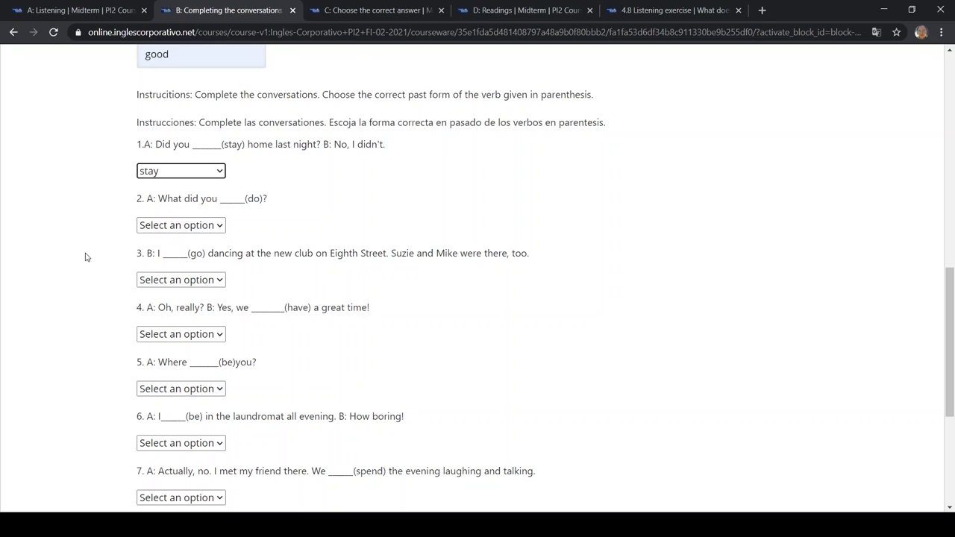
click(68, 270)
key(Down)
Step: Choose "went" for verb item 3 and "had" for verb item 4
scroll(56, 280, down, 1)
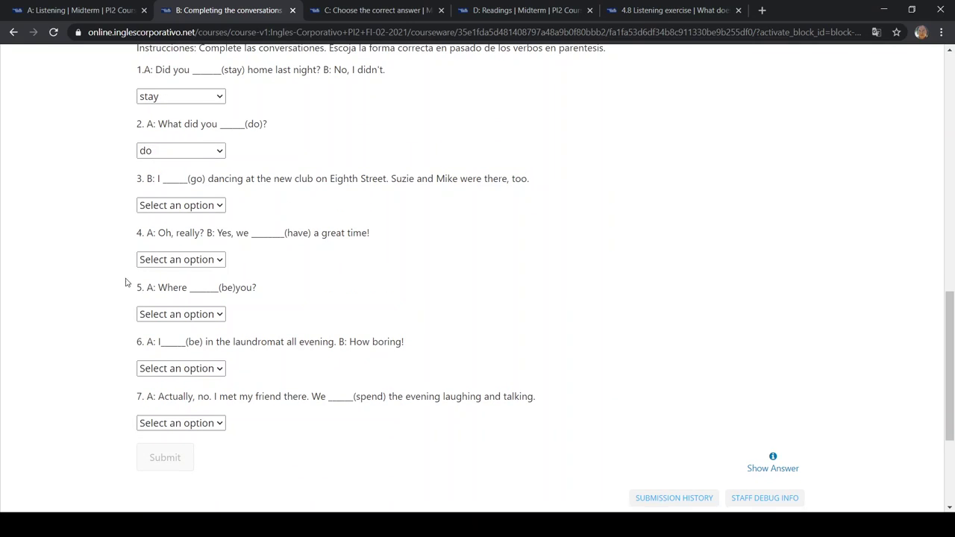
key(Tab)
key(Down)
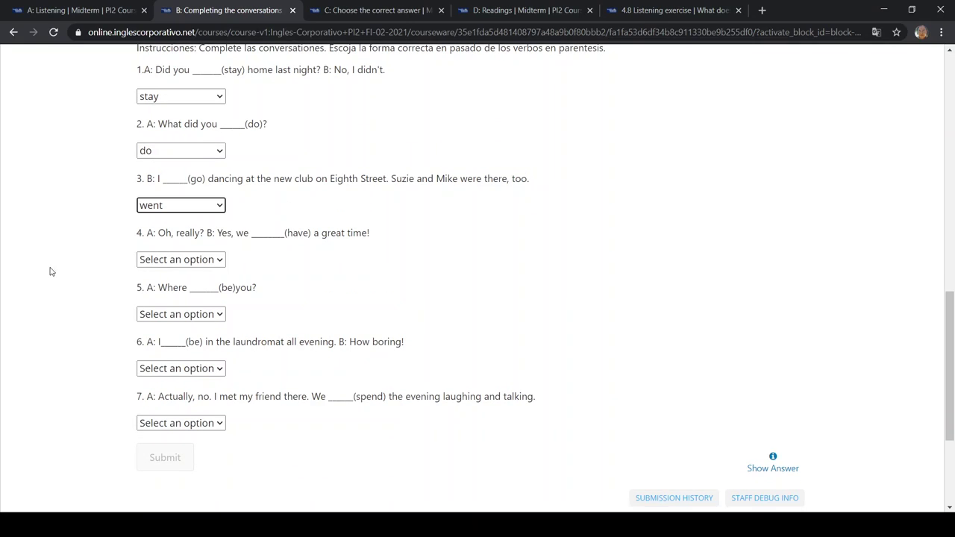
click(6, 223)
key(Tab)
key(h)
click(62, 321)
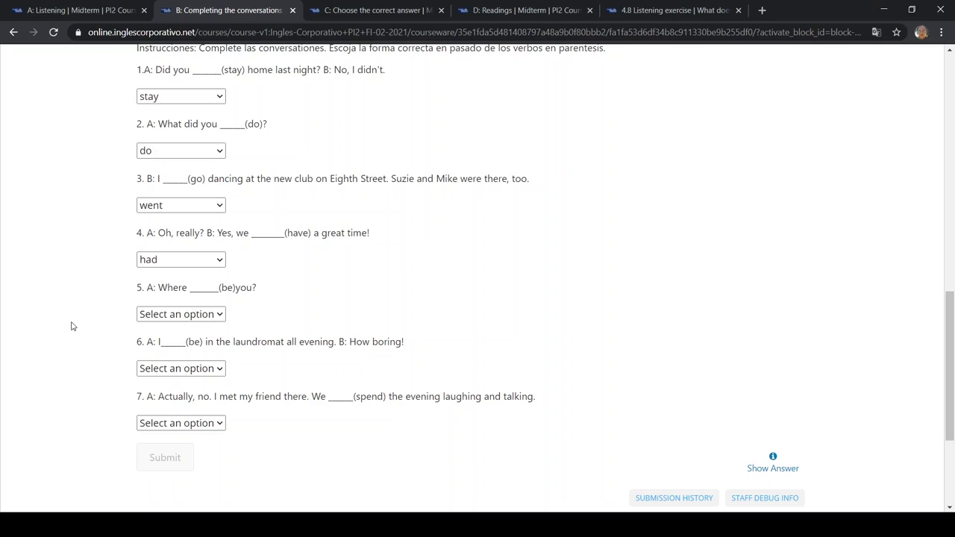
Step: Choose "were" for verb item 5 and "was" for verb item 6
key(Tab)
key(w)
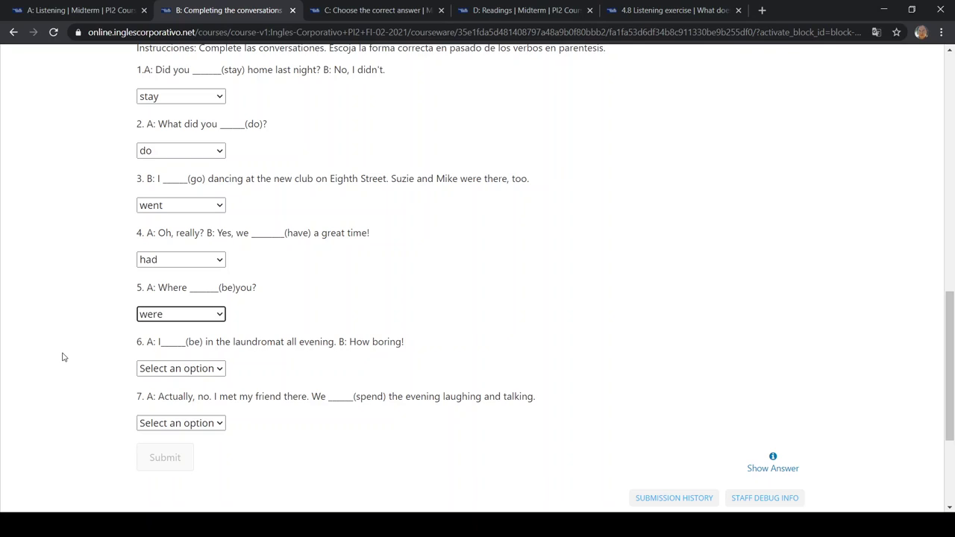
click(90, 375)
key(Tab)
key(w)
click(76, 389)
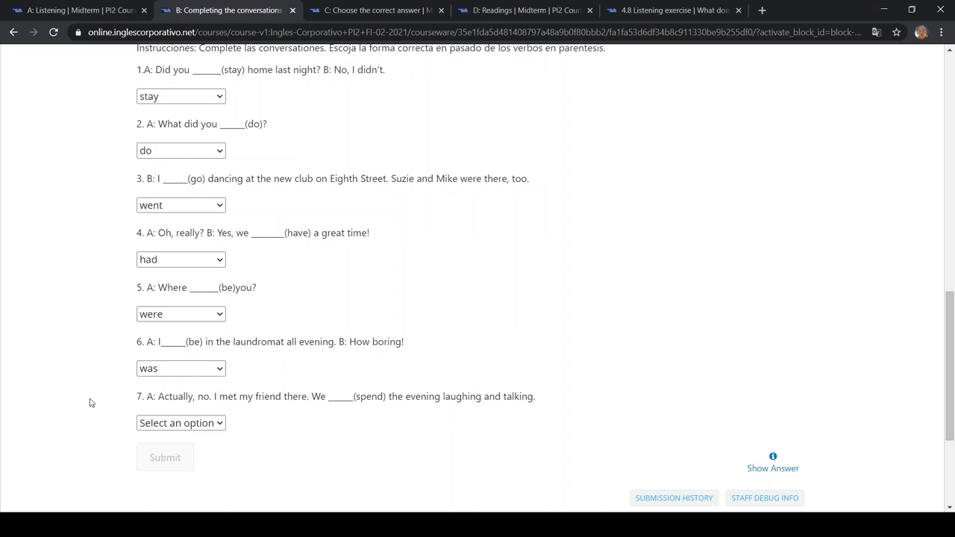
Step: Choose "spent" for verb item 7, and submit the conversations exercise to review the marks on its answers
scroll(89, 403, down, 2)
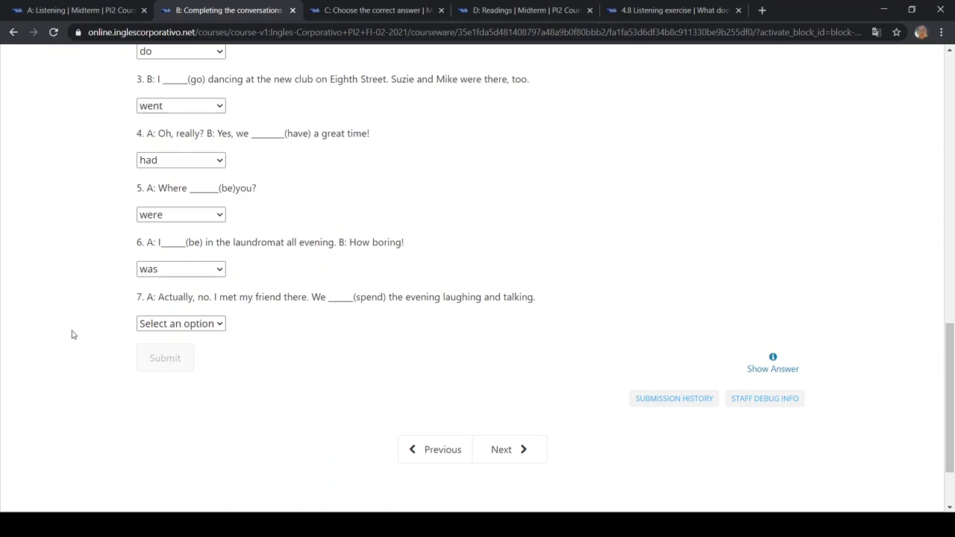
click(156, 374)
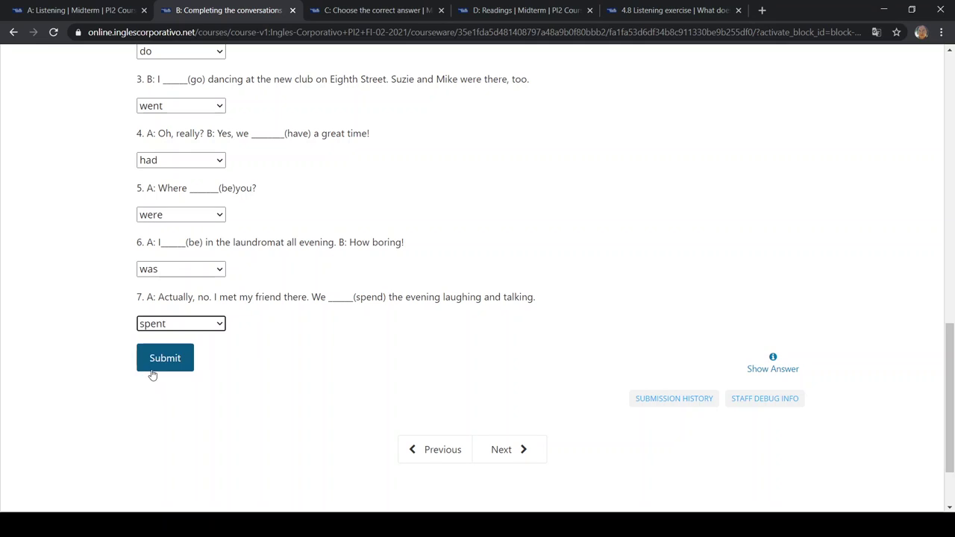
click(156, 372)
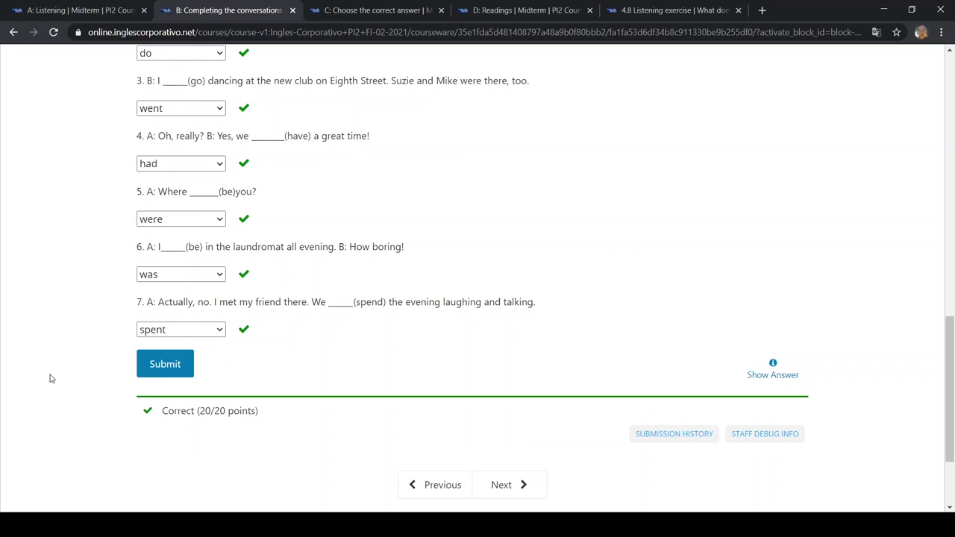
scroll(50, 378, up, 5)
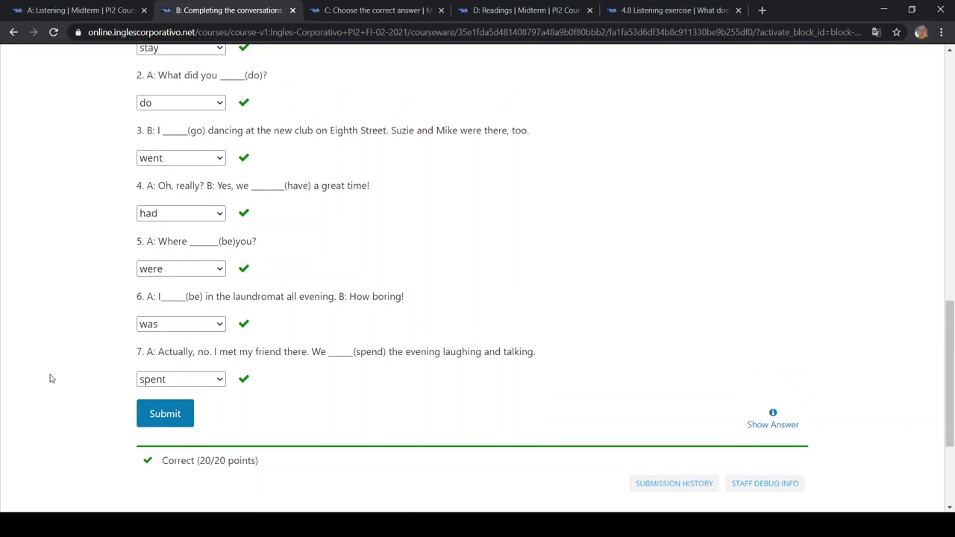
scroll(50, 378, up, 5)
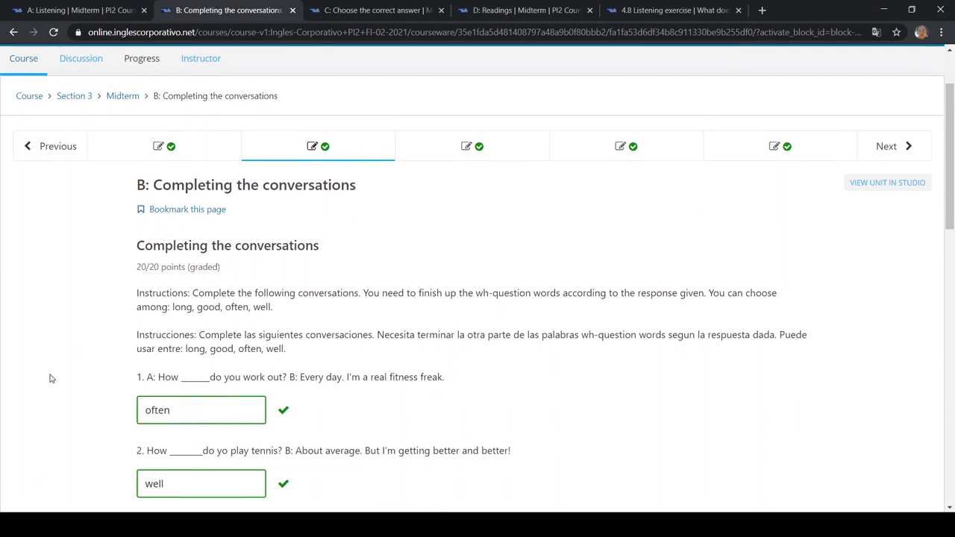
scroll(50, 378, down, 4)
scroll(50, 378, up, 1)
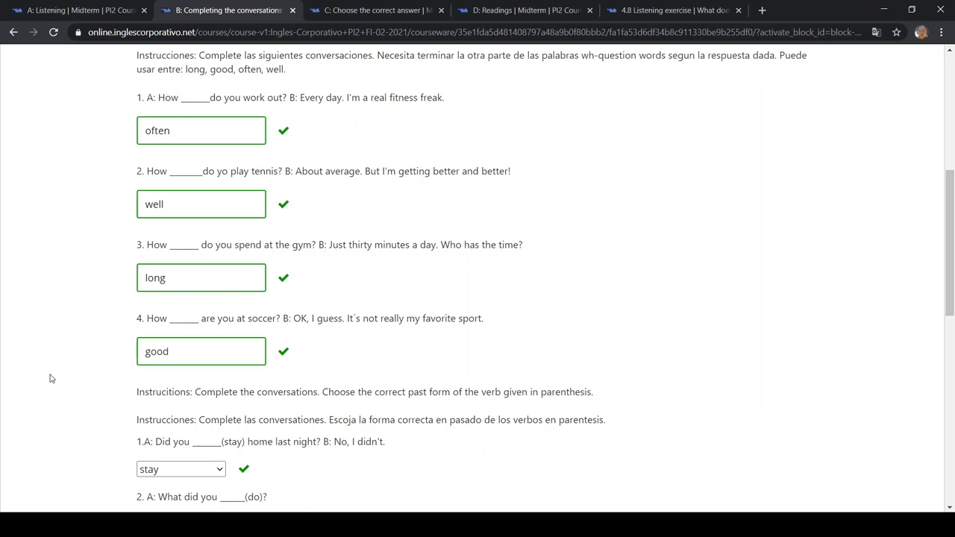
Step: Review the marked answers in the conversation-completion section, covering both the wh-question blanks and the past-form verb items
scroll(50, 379, down, 3)
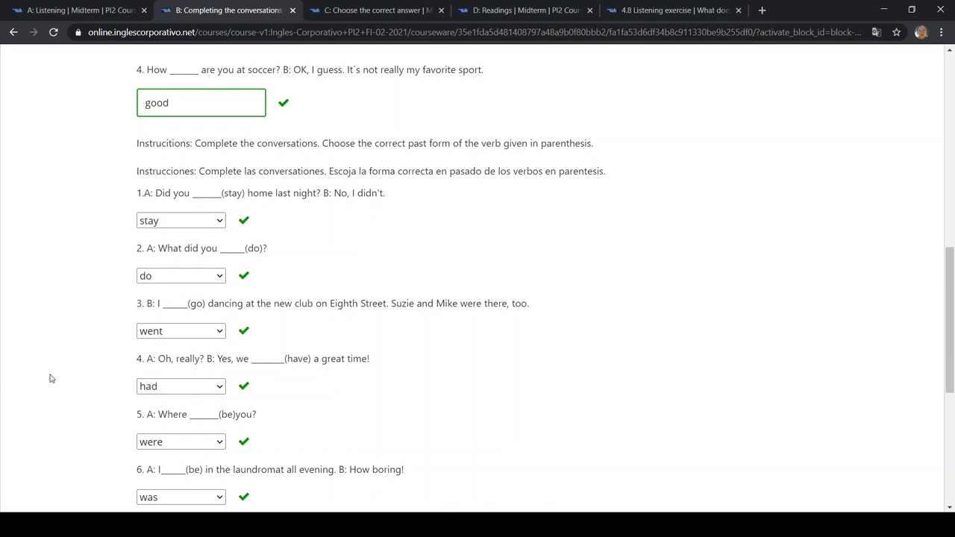
scroll(50, 378, down, 2)
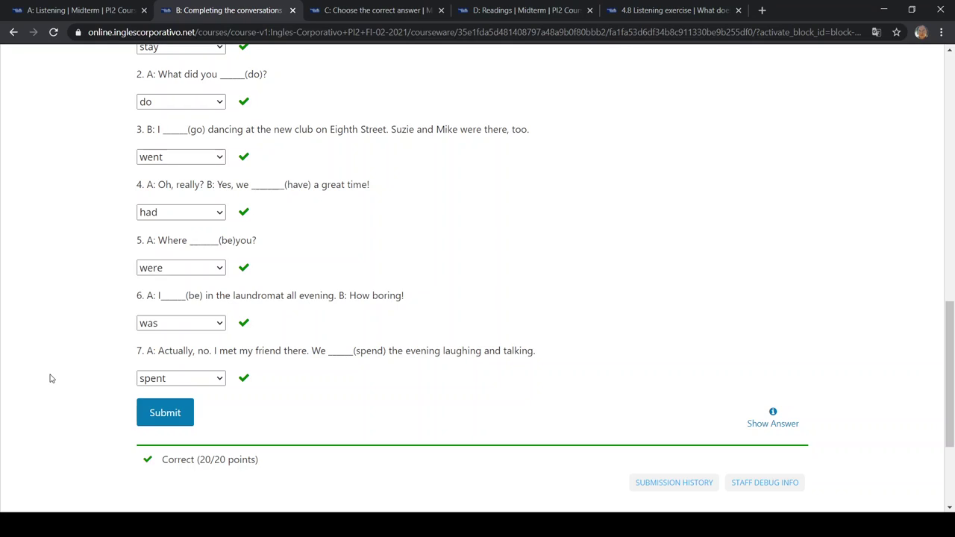
click(93, 9)
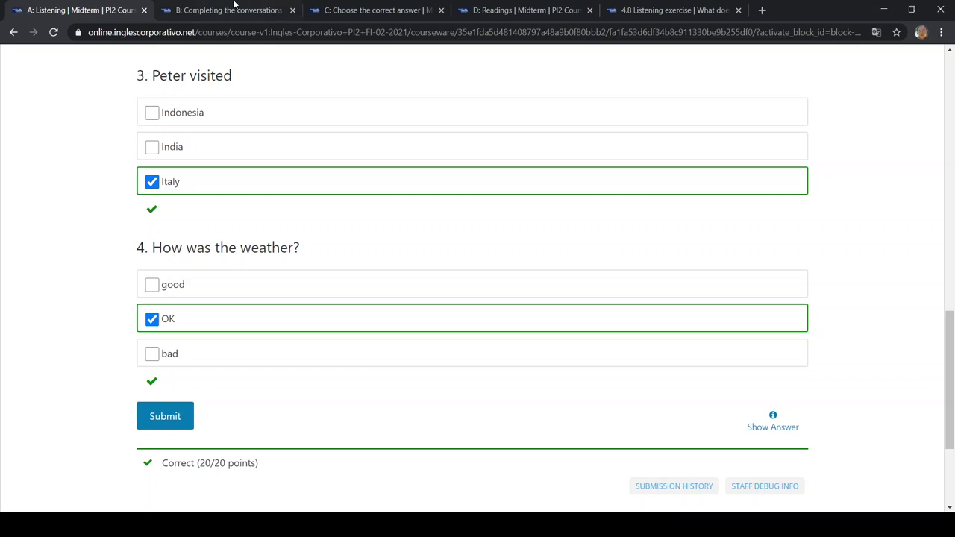
click(235, 9)
scroll(60, 239, up, 10)
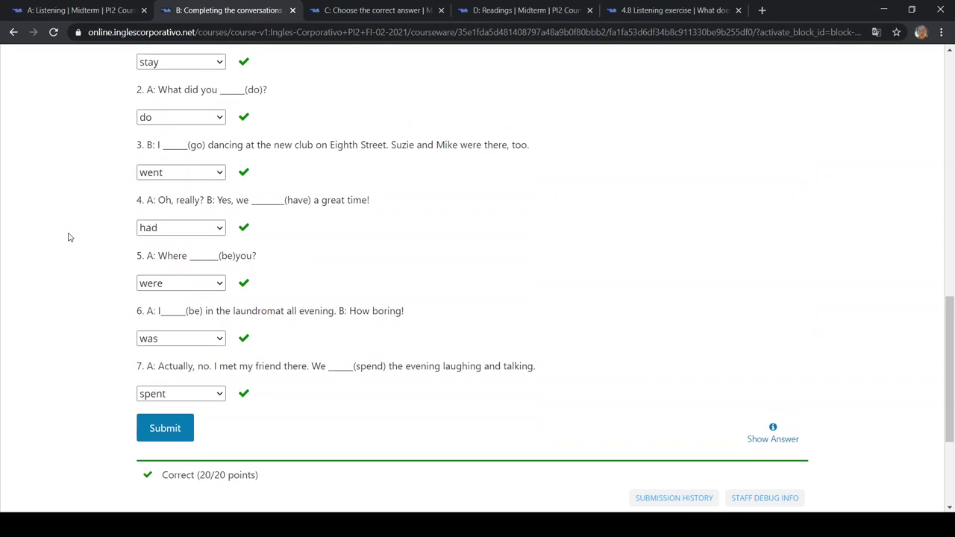
scroll(68, 237, down, 2)
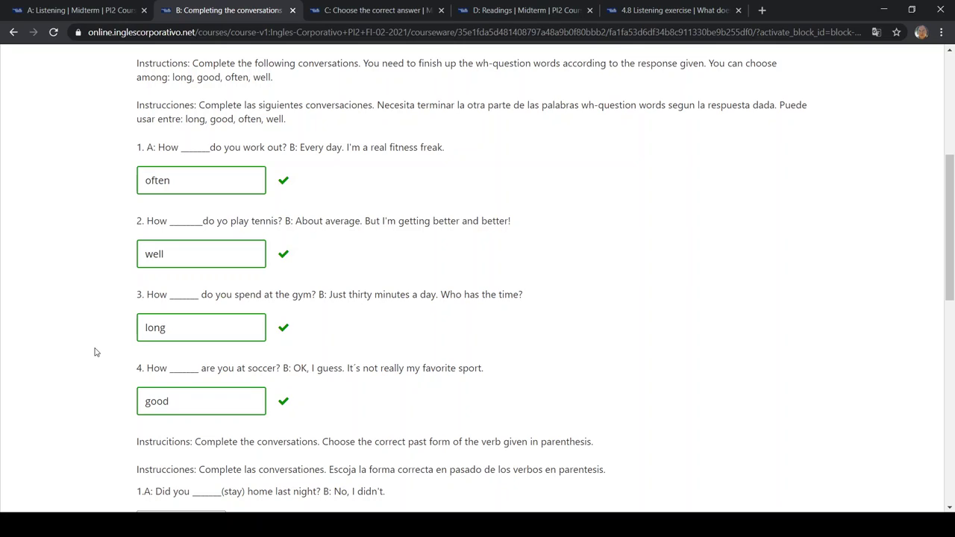
drag(147, 224, 236, 224)
click(23, 305)
scroll(656, 193, down, 4)
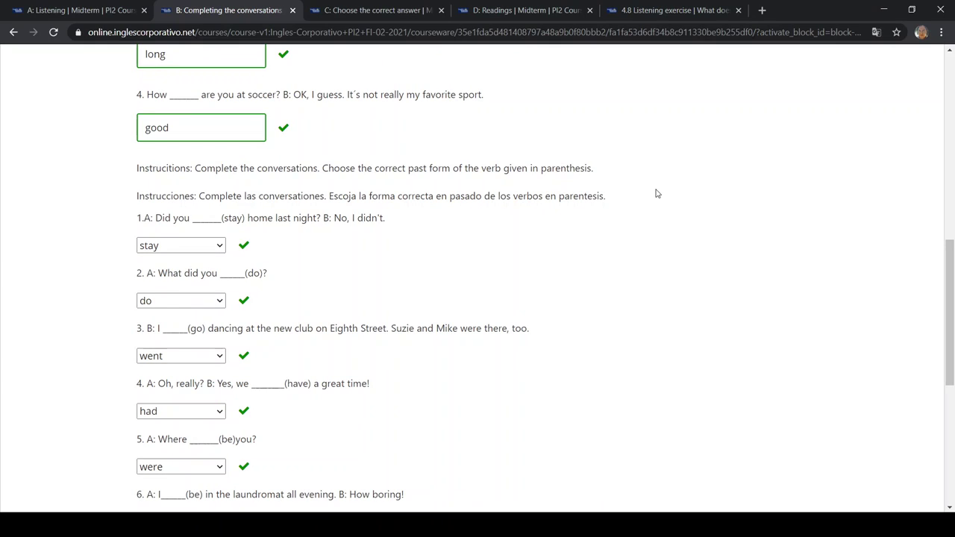
Step: Switch to the midterm's "C: Choose the correct answer" section and choose "one" for question 1 about the gas station
click(366, 9)
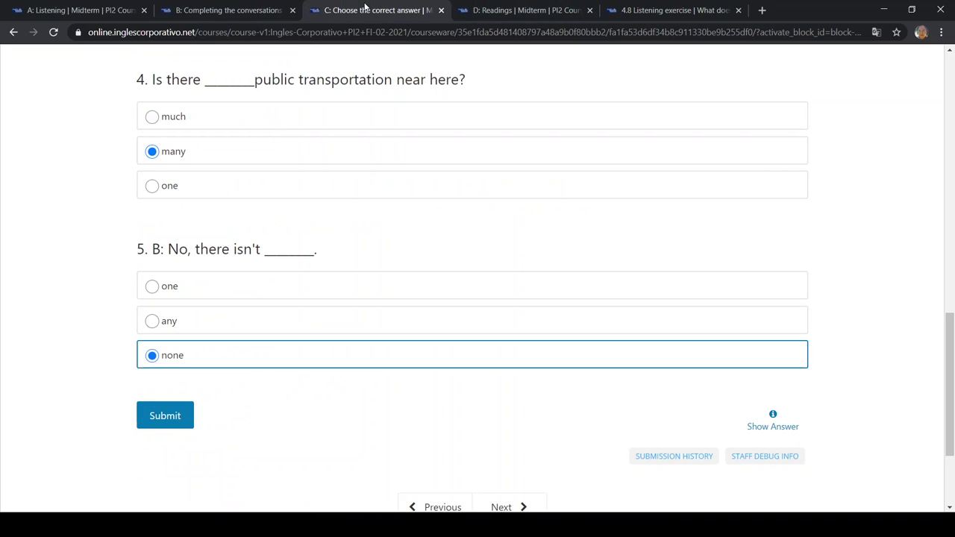
scroll(23, 244, up, 3)
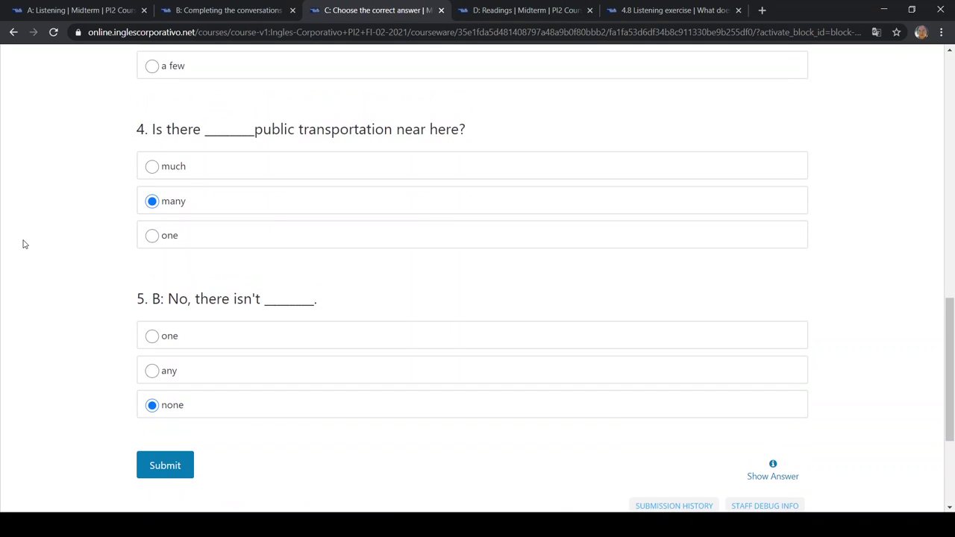
scroll(23, 244, up, 5)
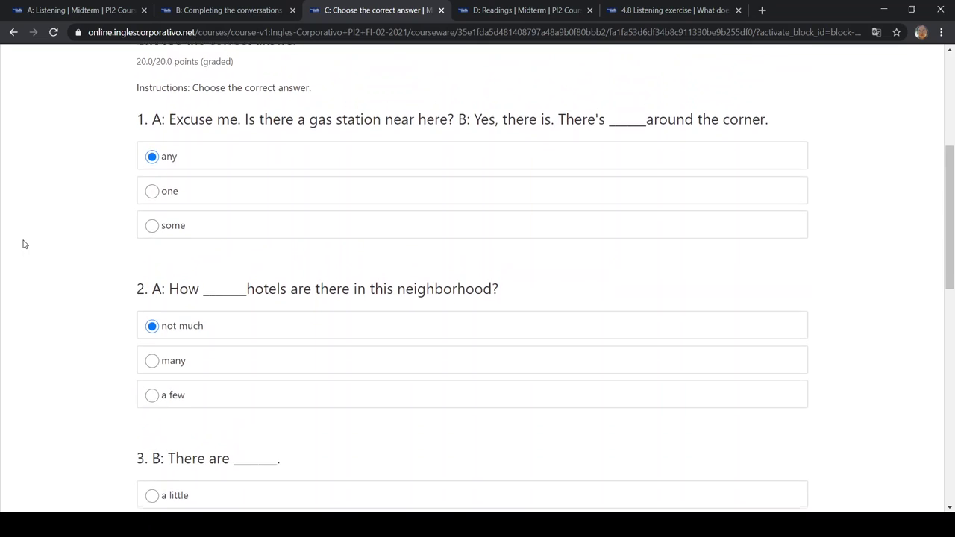
scroll(23, 244, up, 1)
scroll(23, 244, up, 1)
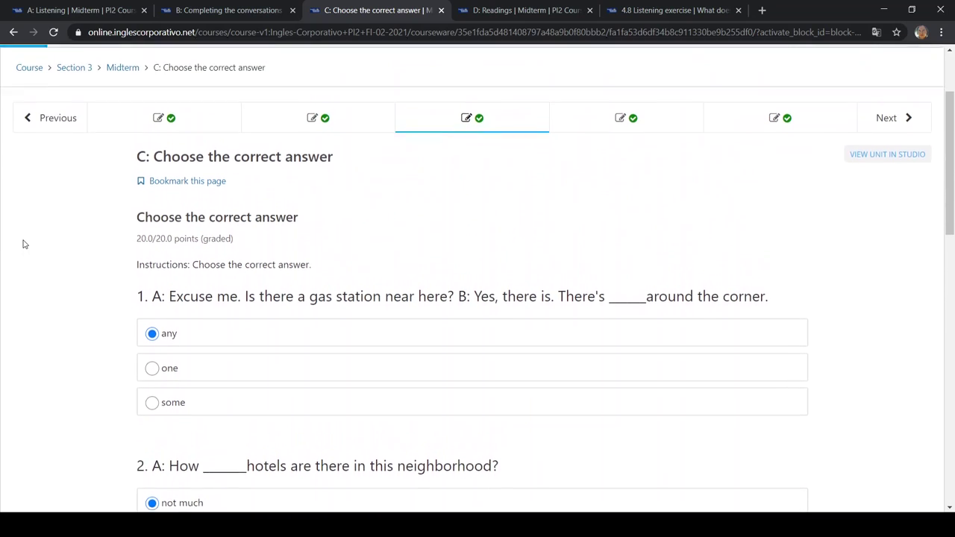
scroll(23, 244, down, 1)
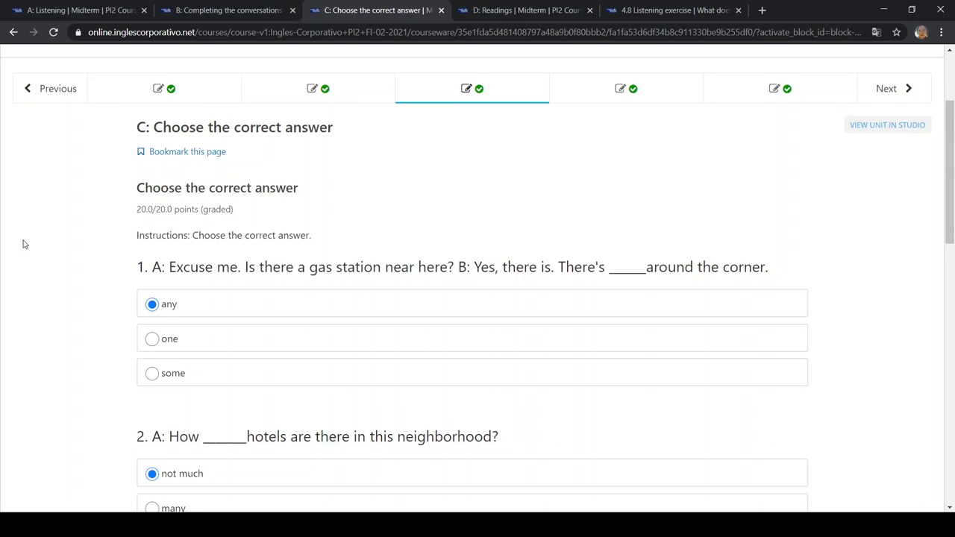
scroll(23, 244, down, 1)
scroll(23, 244, up, 1)
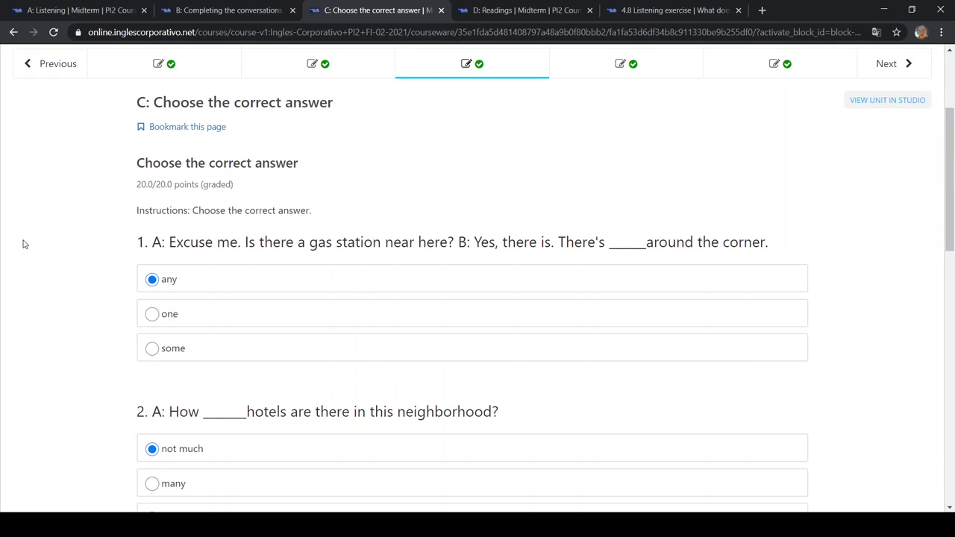
scroll(23, 243, down, 1)
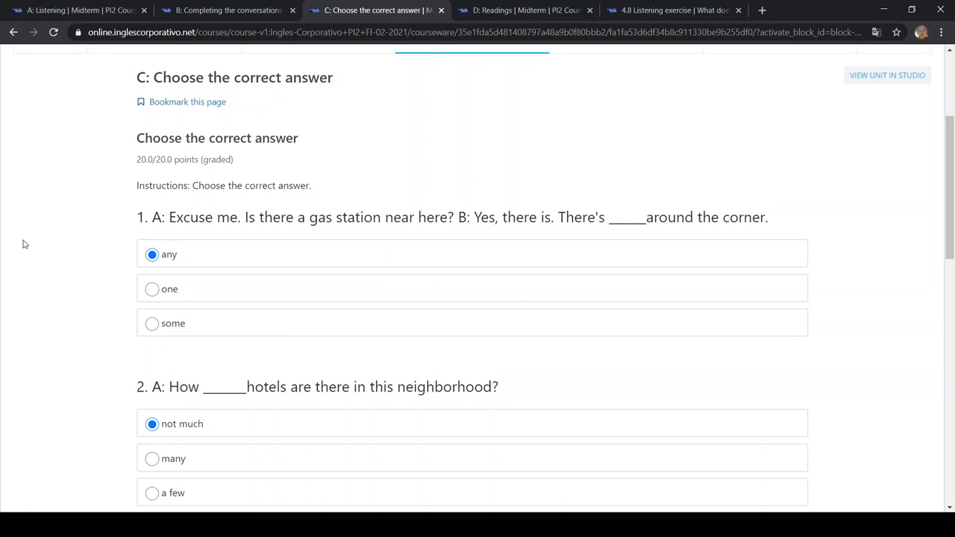
scroll(23, 244, down, 2)
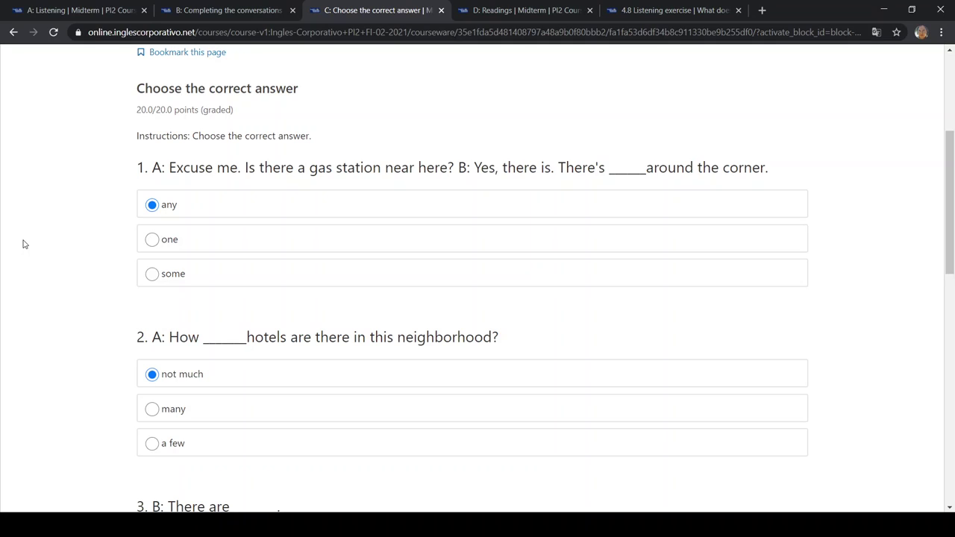
click(152, 240)
Step: Choose "many" for question 2 about hotels and "a few" for question 3
scroll(2, 306, down, 3)
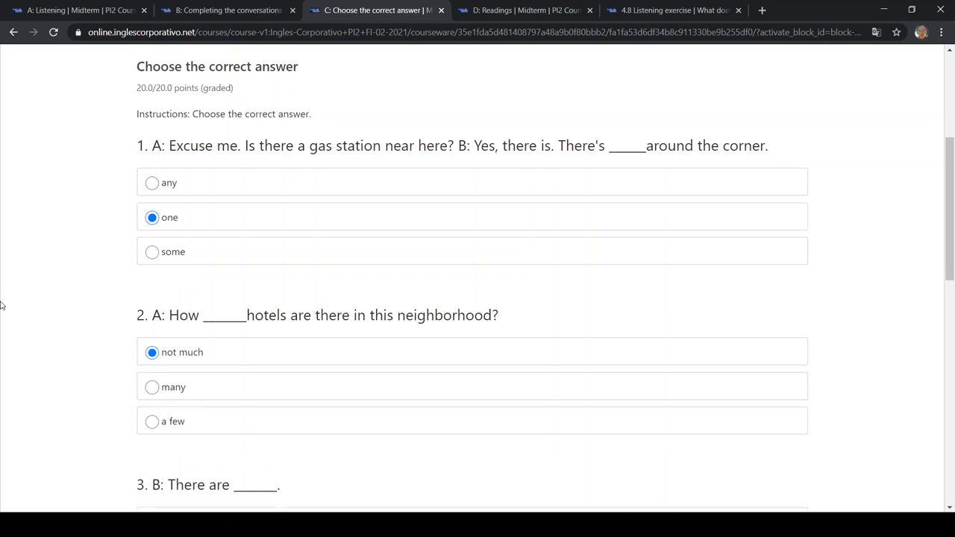
scroll(2, 305, down, 1)
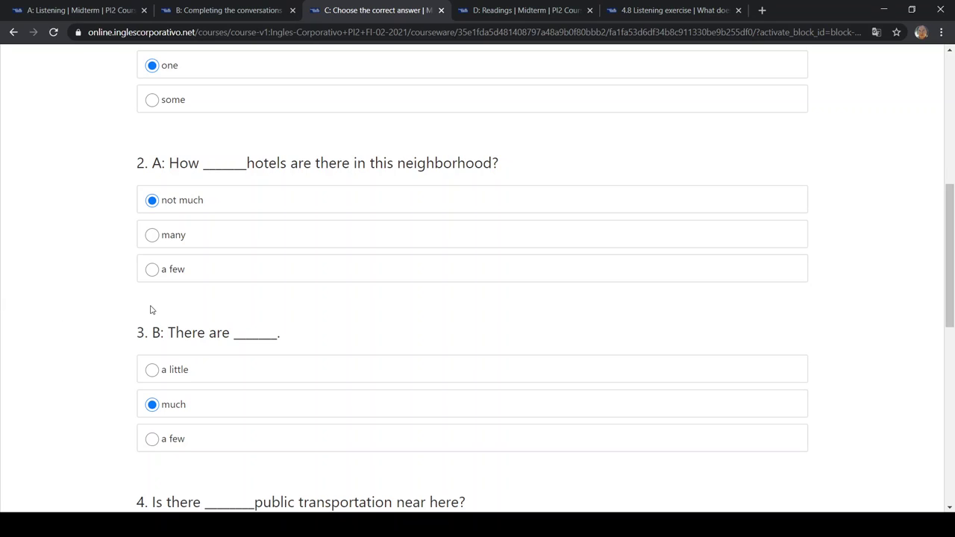
click(167, 239)
scroll(81, 296, down, 2)
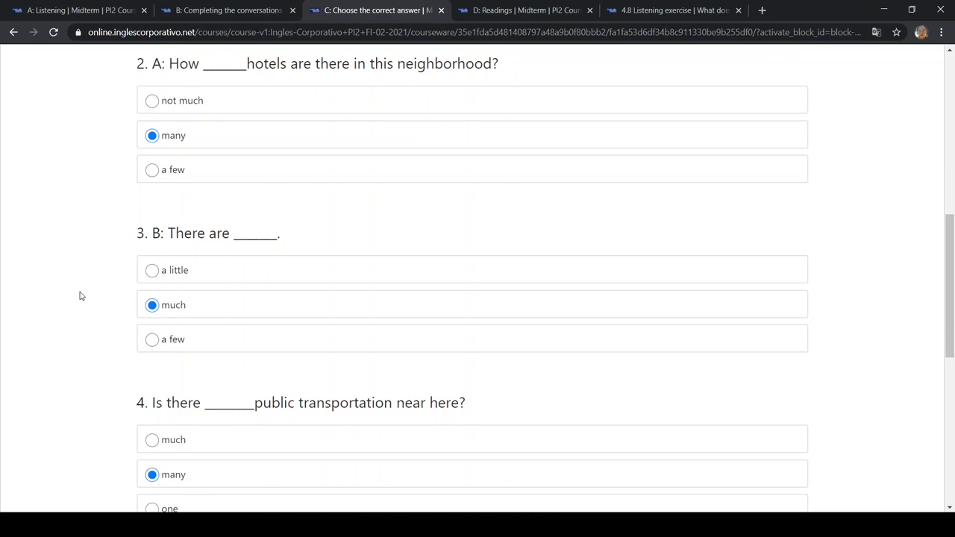
scroll(82, 296, down, 1)
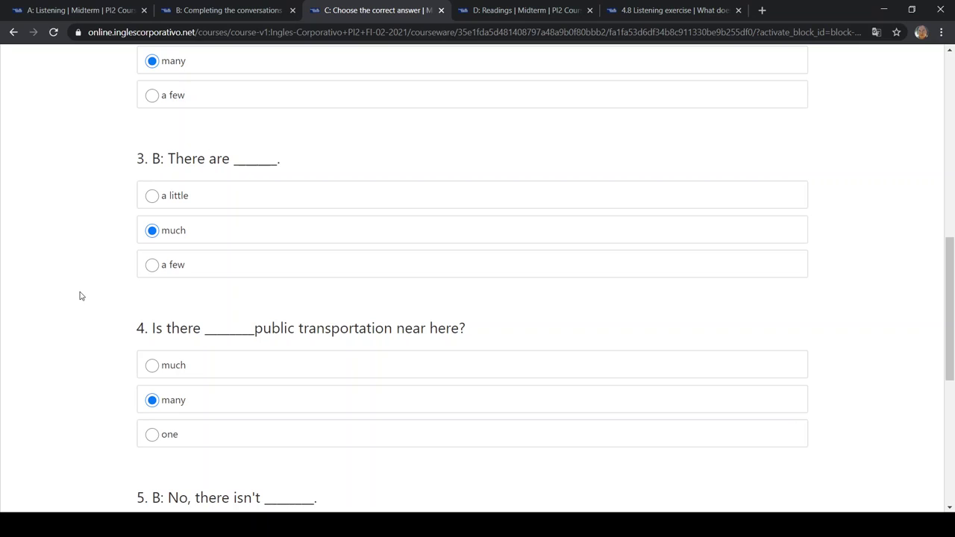
click(165, 272)
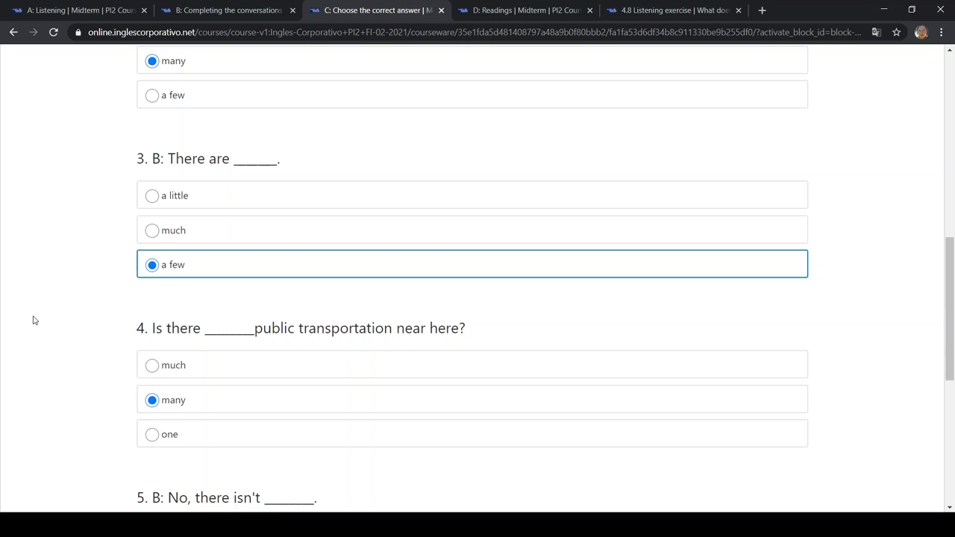
click(33, 320)
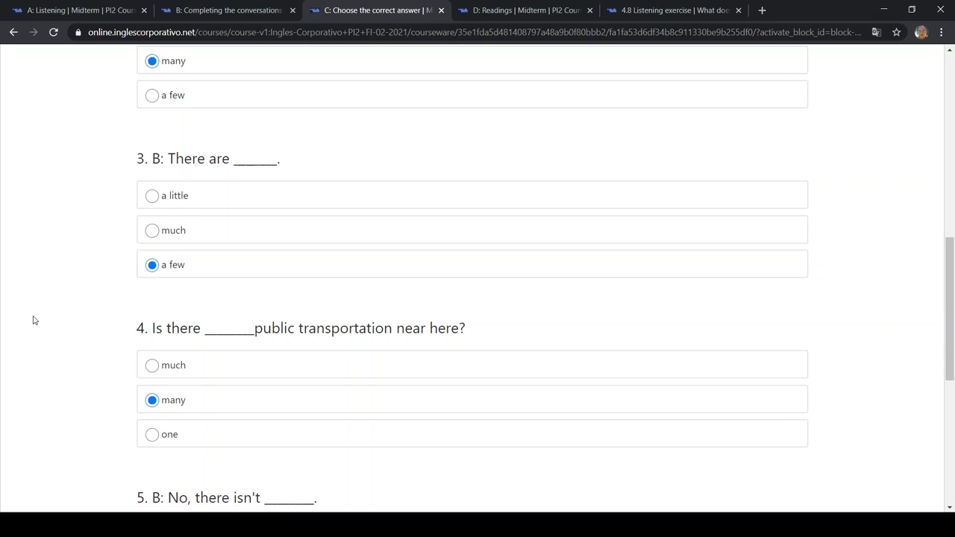
Step: Choose "much" for question 4 about public transportation
scroll(33, 320, down, 1)
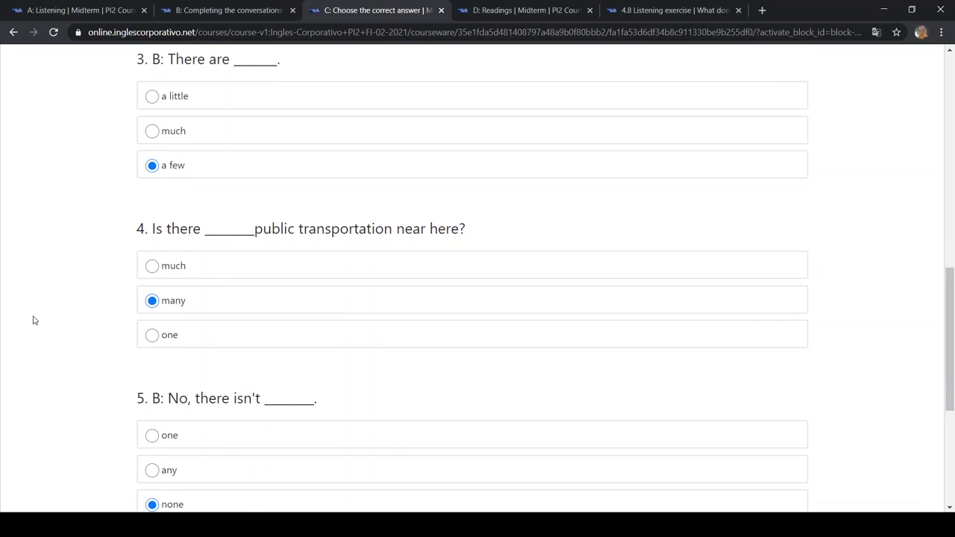
scroll(33, 320, down, 1)
scroll(33, 320, down, 1)
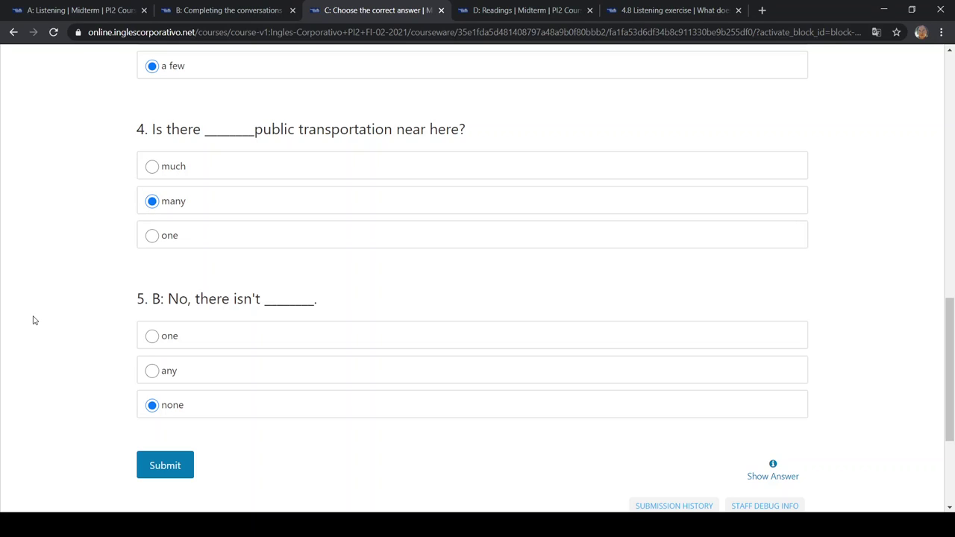
click(188, 175)
Step: Choose "any" for question 5, and submit the multiple-choice exercise
scroll(90, 367, down, 1)
scroll(89, 369, down, 1)
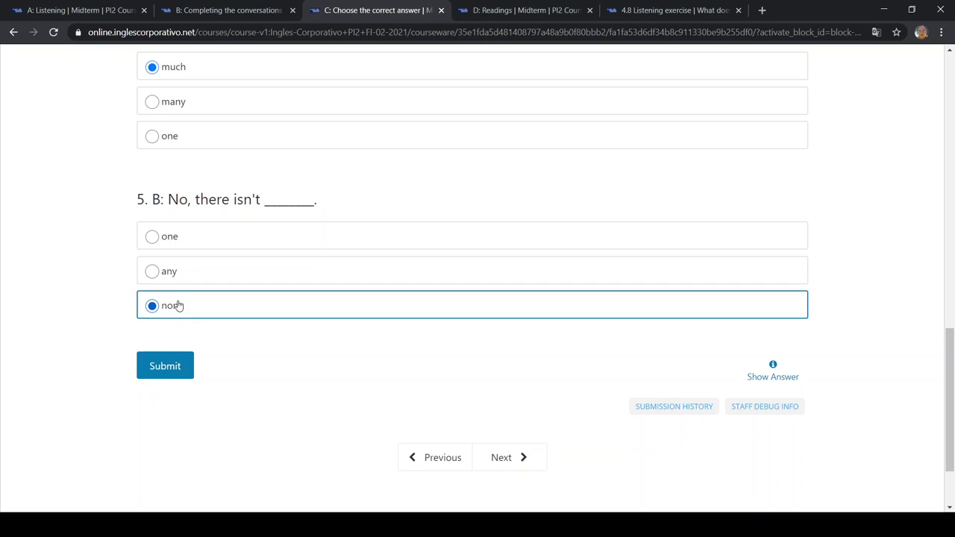
click(179, 272)
click(166, 367)
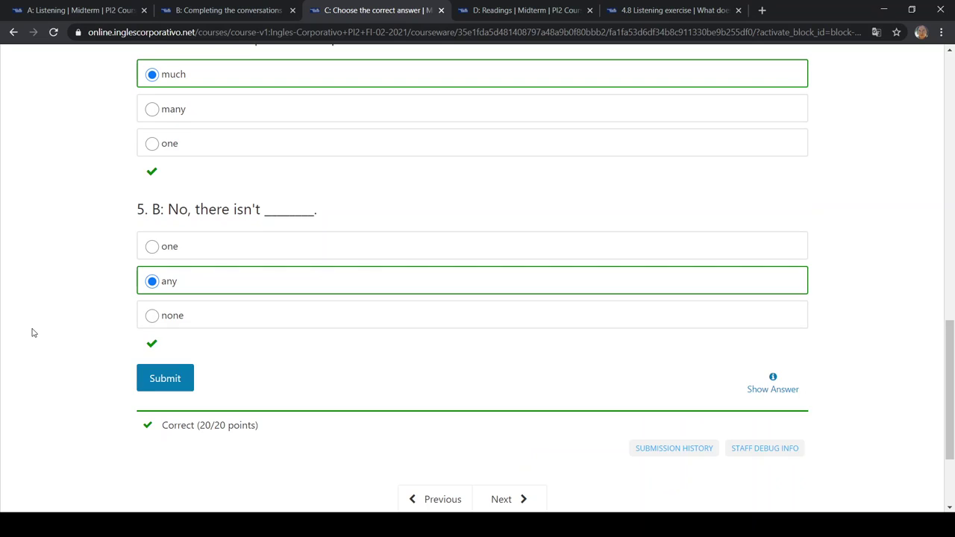
Step: Review the marks on all five answers of the submitted multiple-choice exercise
scroll(32, 333, up, 7)
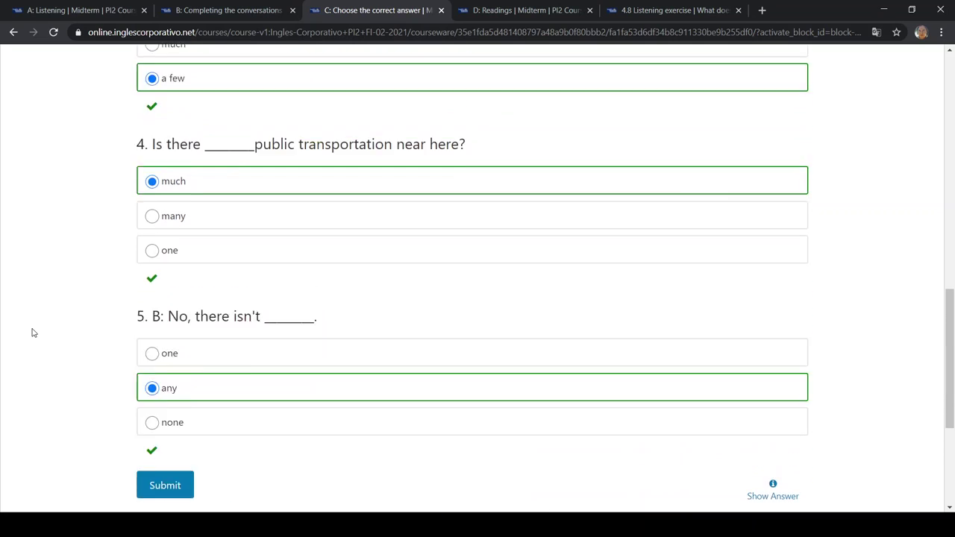
scroll(32, 333, up, 1)
scroll(32, 333, down, 1)
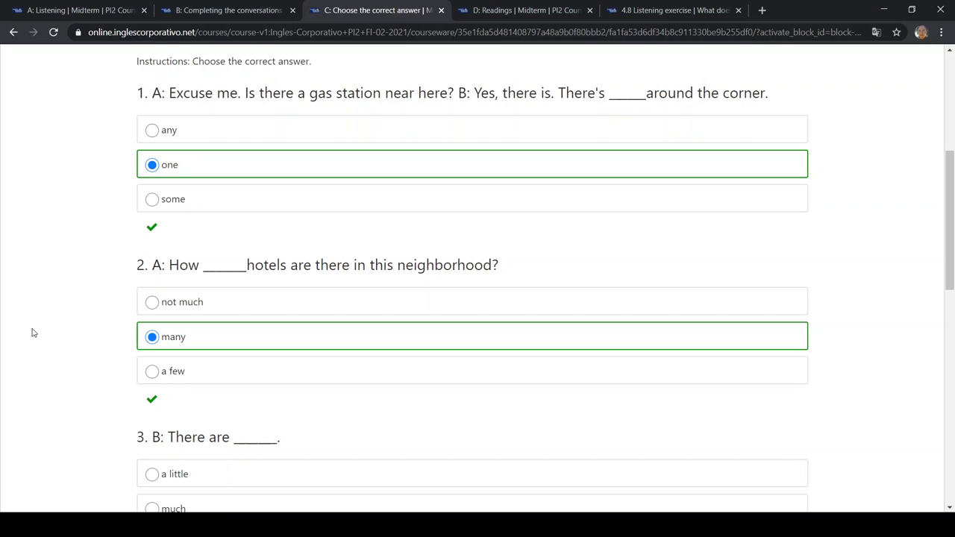
scroll(32, 333, down, 3)
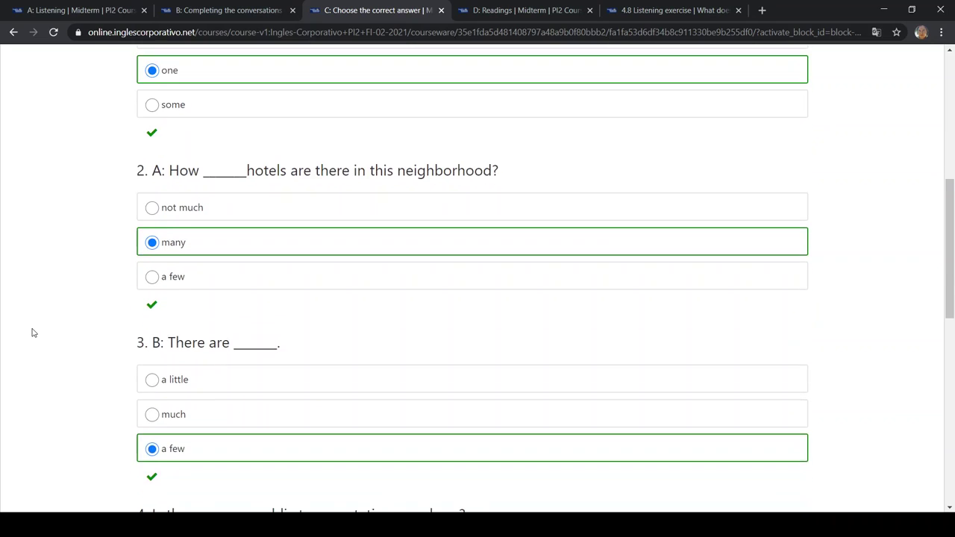
scroll(32, 332, down, 3)
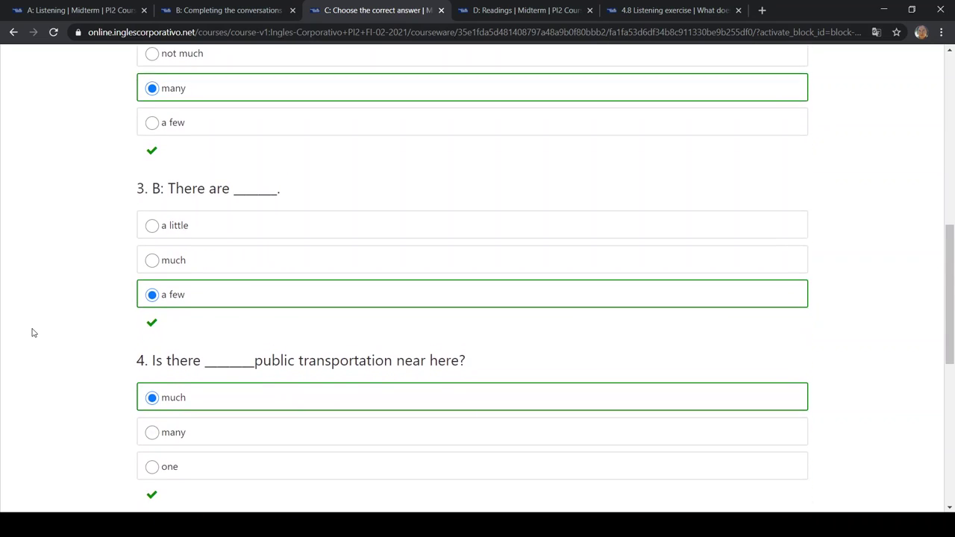
scroll(32, 332, down, 3)
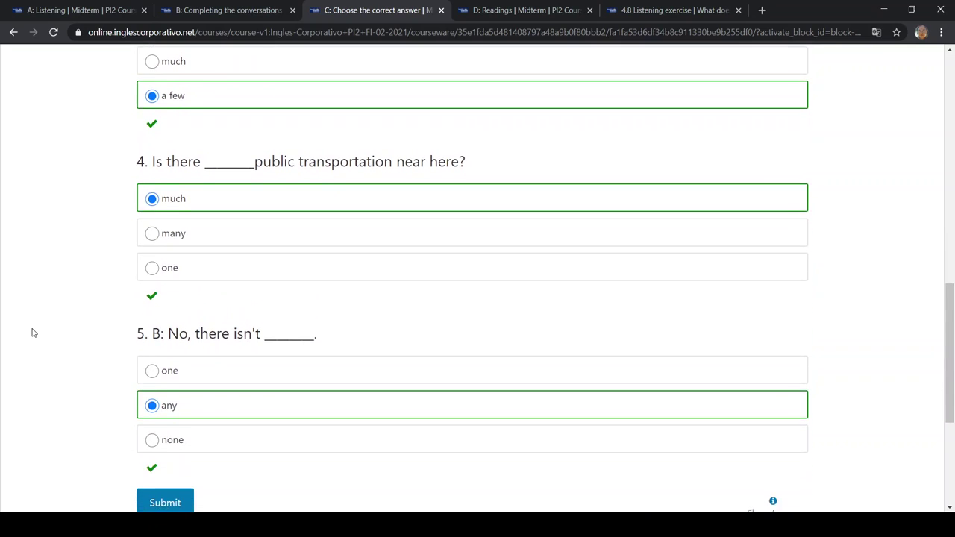
scroll(32, 333, down, 2)
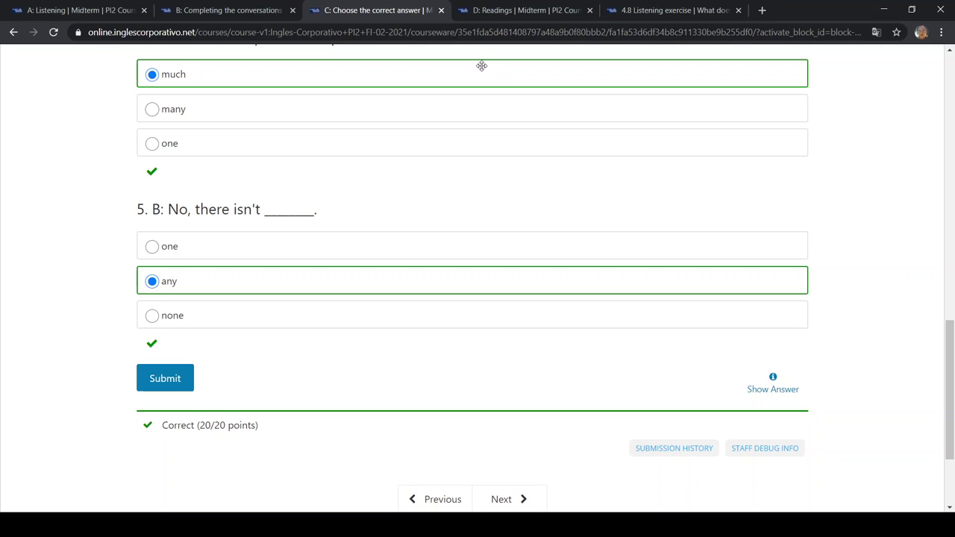
Step: Go to the midterm's "D: Readings" section, and open its letter image enlarged in a separate viewer for reading
click(500, 6)
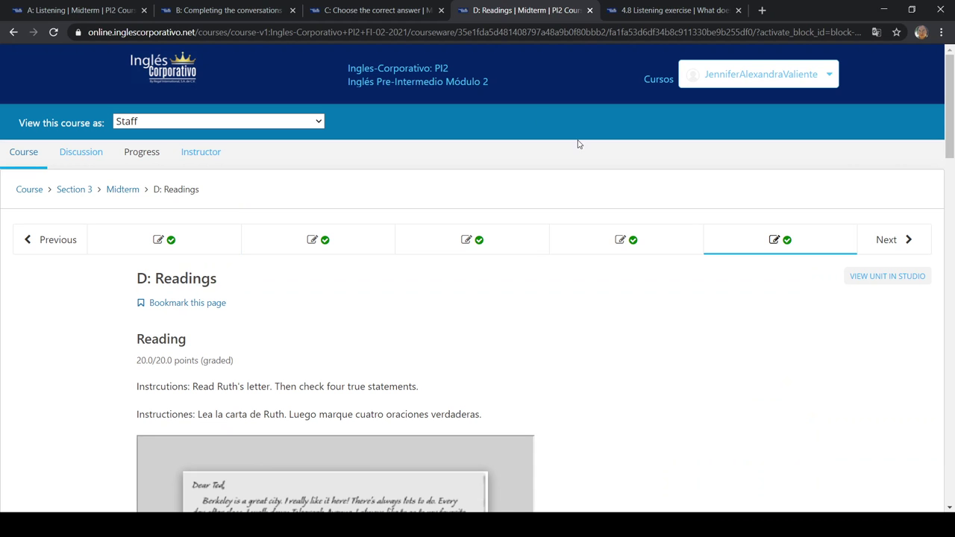
scroll(92, 357, down, 2)
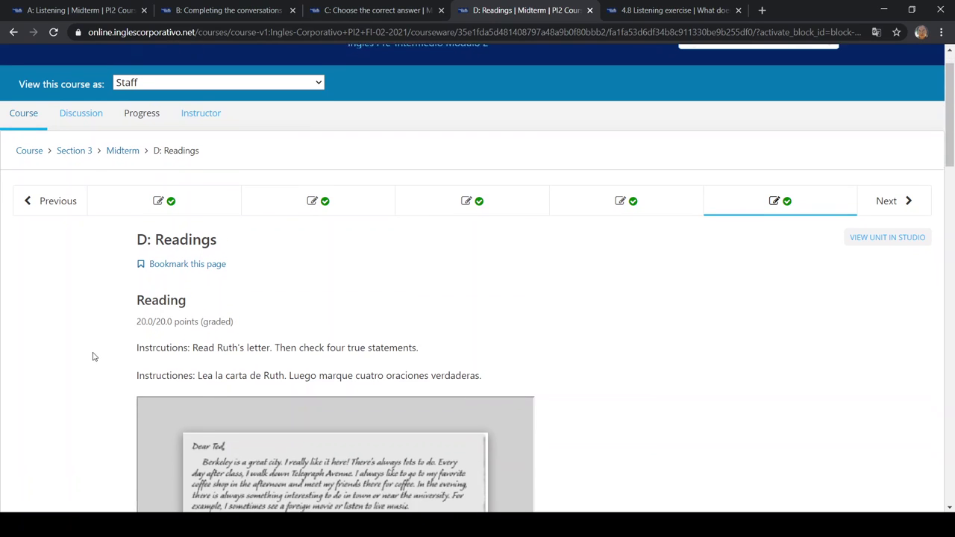
scroll(92, 357, down, 2)
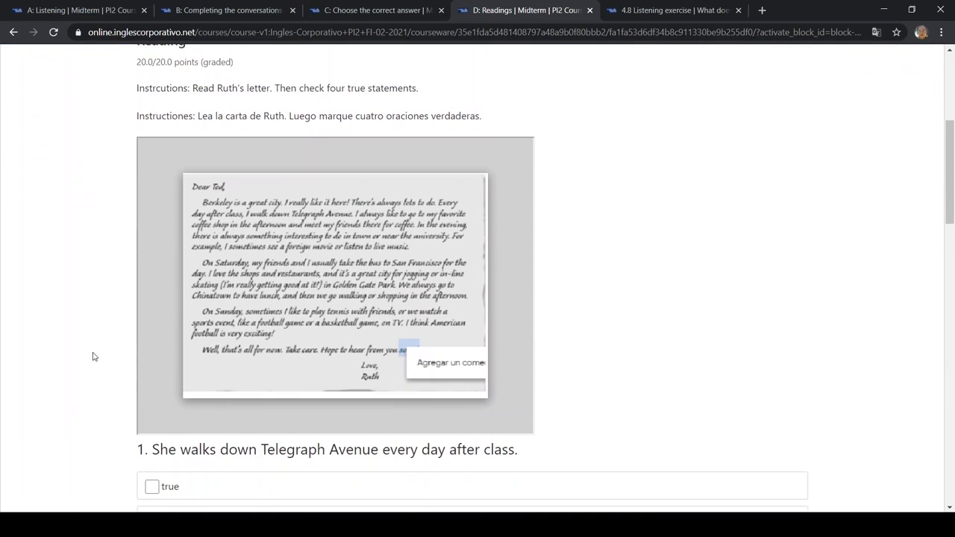
mouse_move(448, 191)
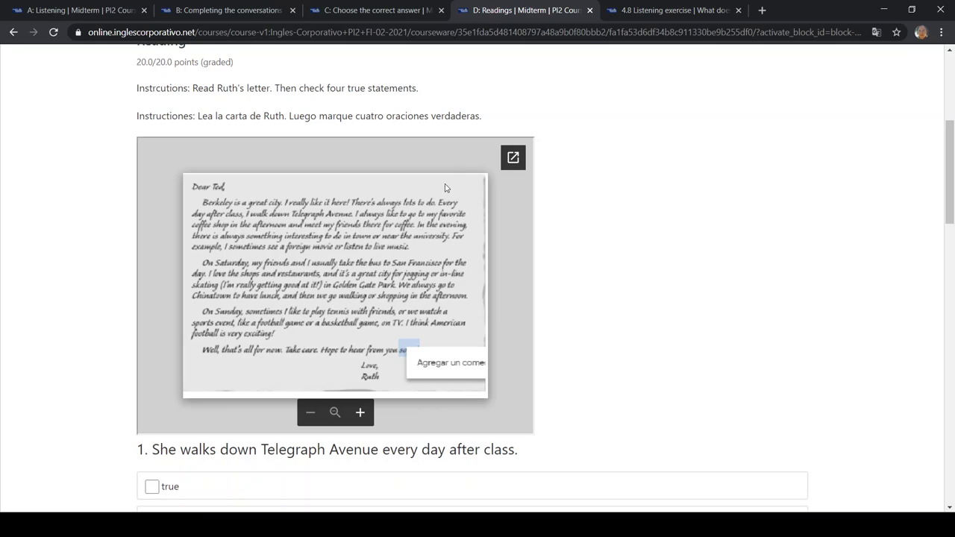
click(518, 161)
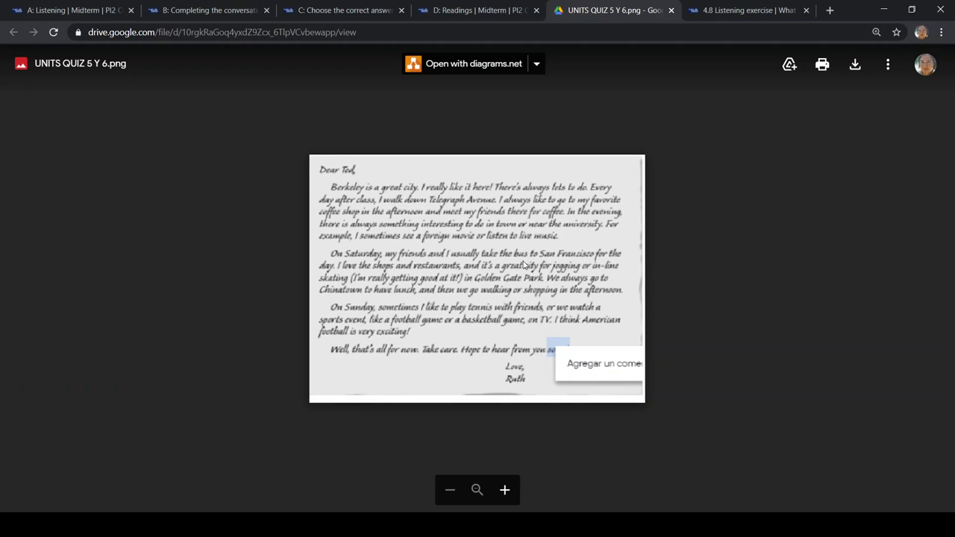
click(504, 491)
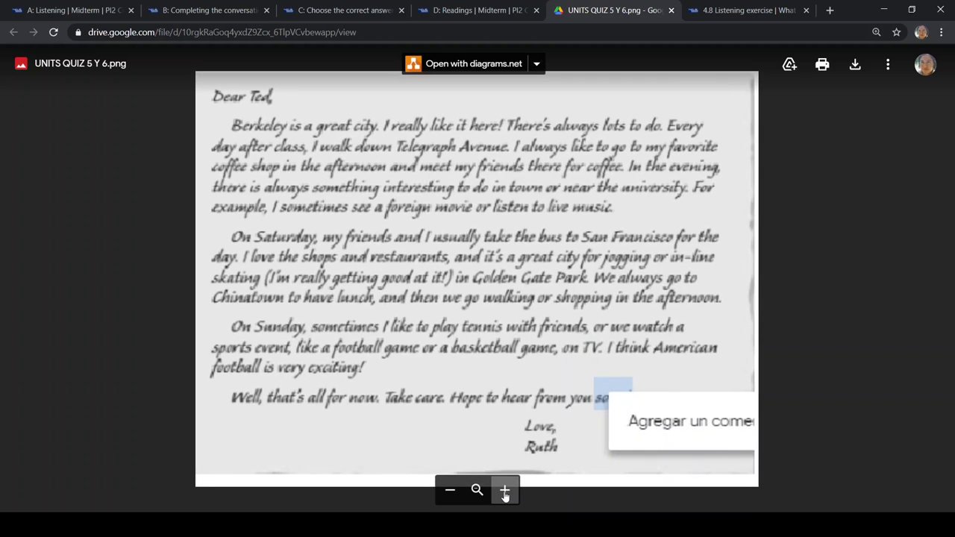